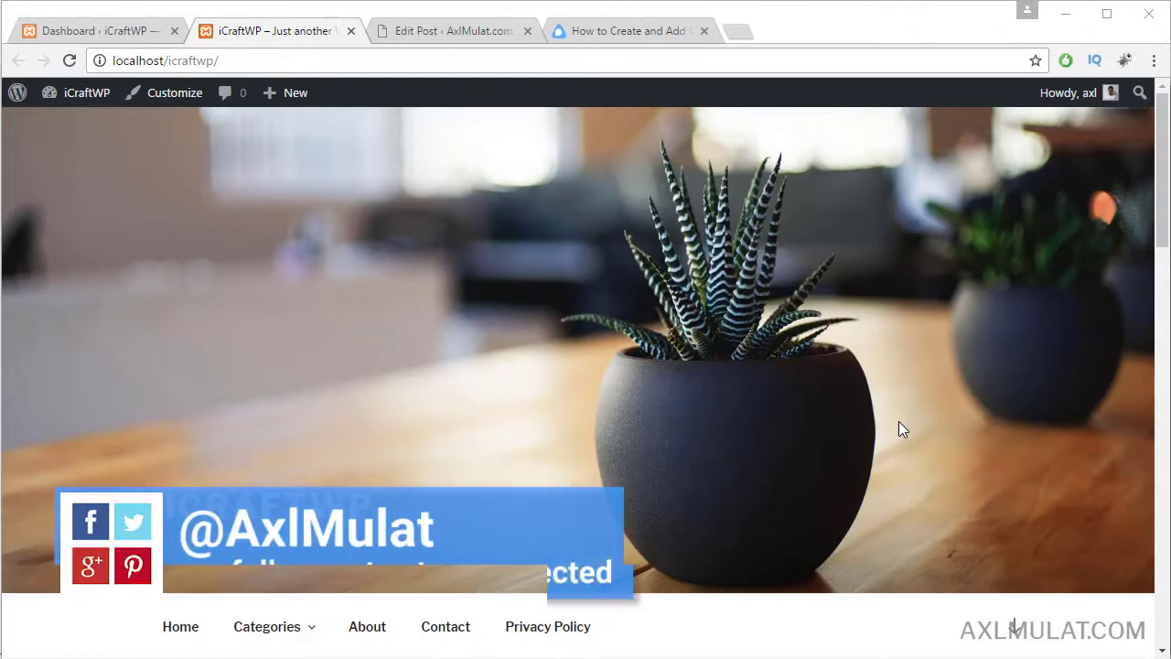
From All Posts, open the AdSense click-fraud post in the editor and scroll to its AICP screenshot
click(97, 31)
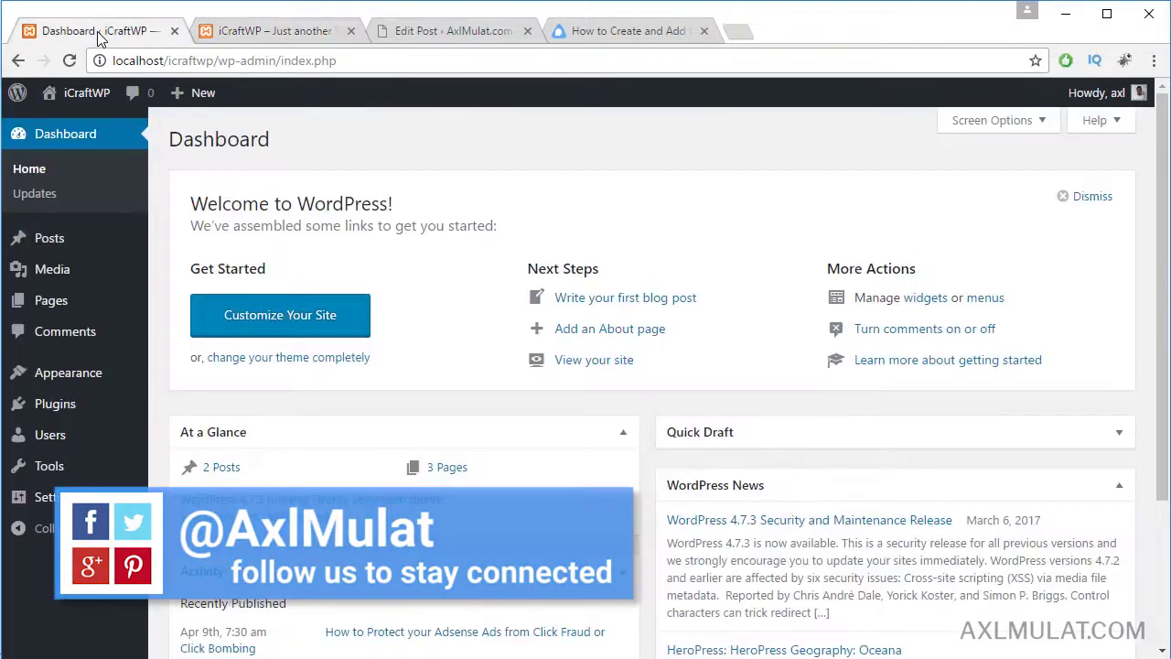
mouse_move(95, 245)
click(205, 251)
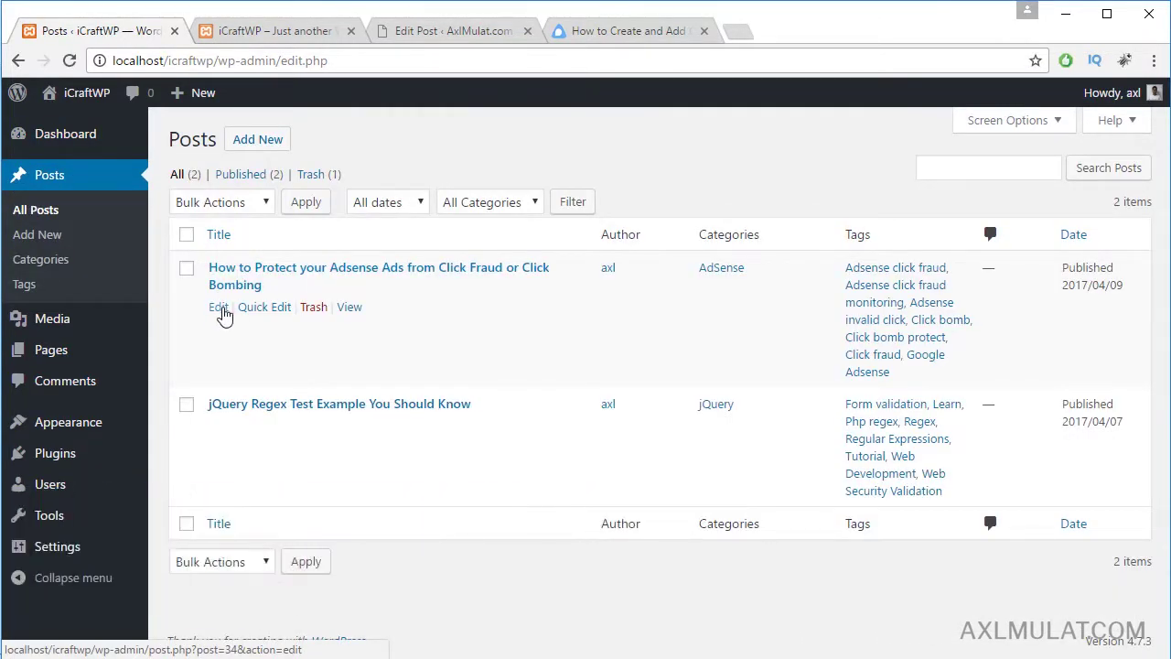
click(220, 308)
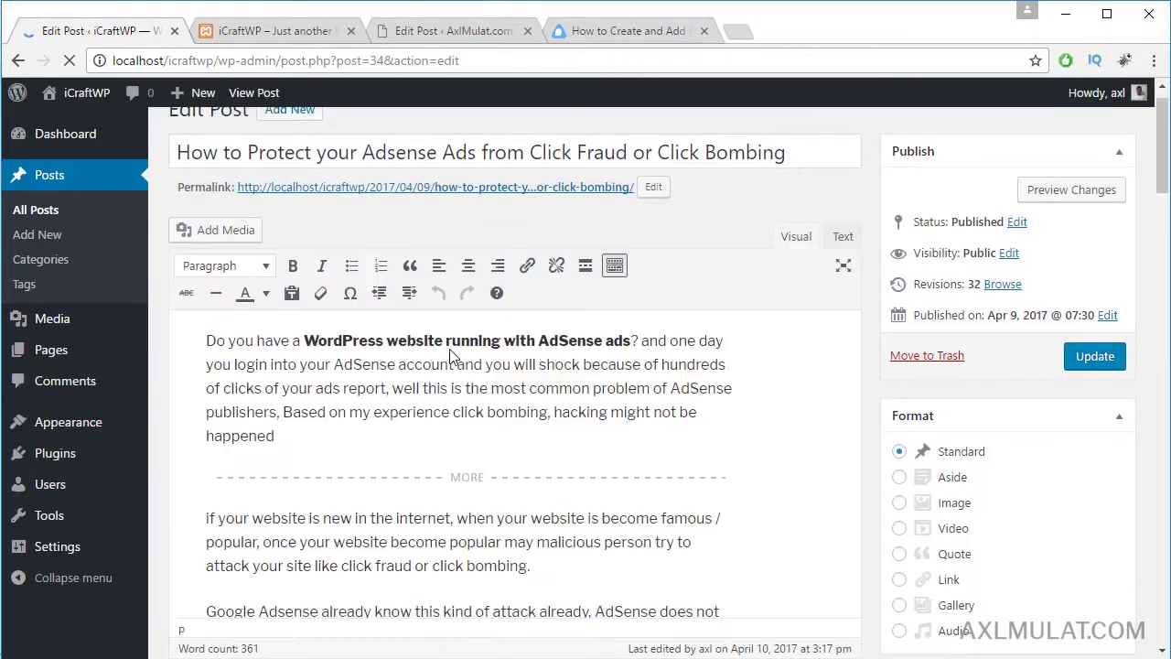
scroll(602, 372, down, 15)
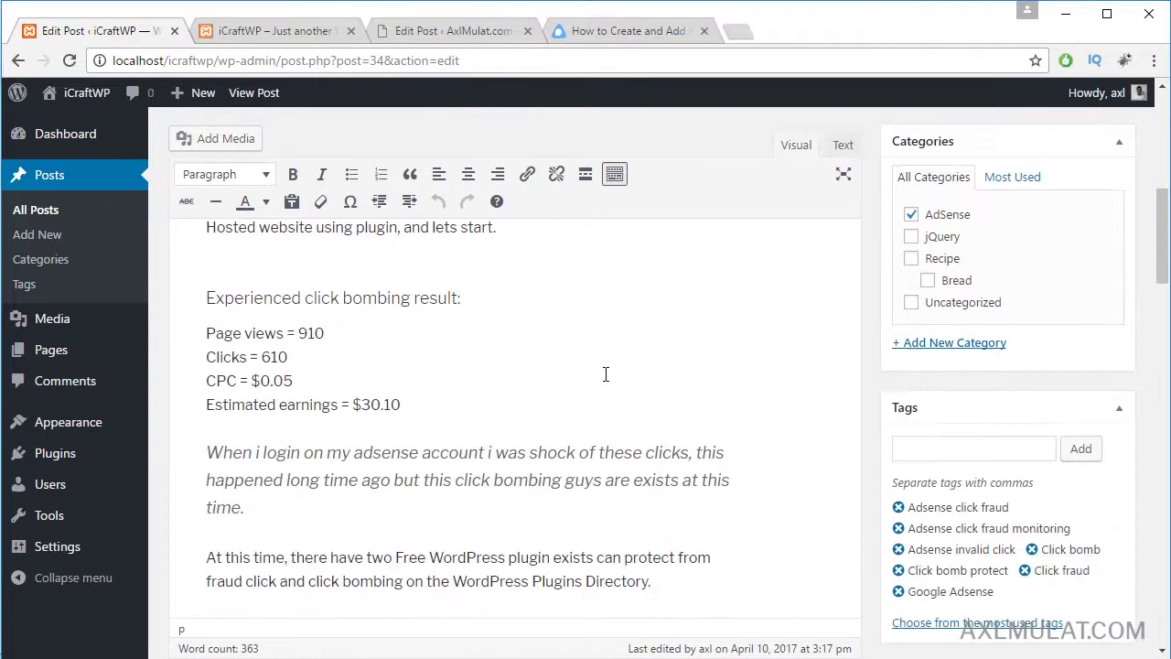
scroll(606, 374, down, 1)
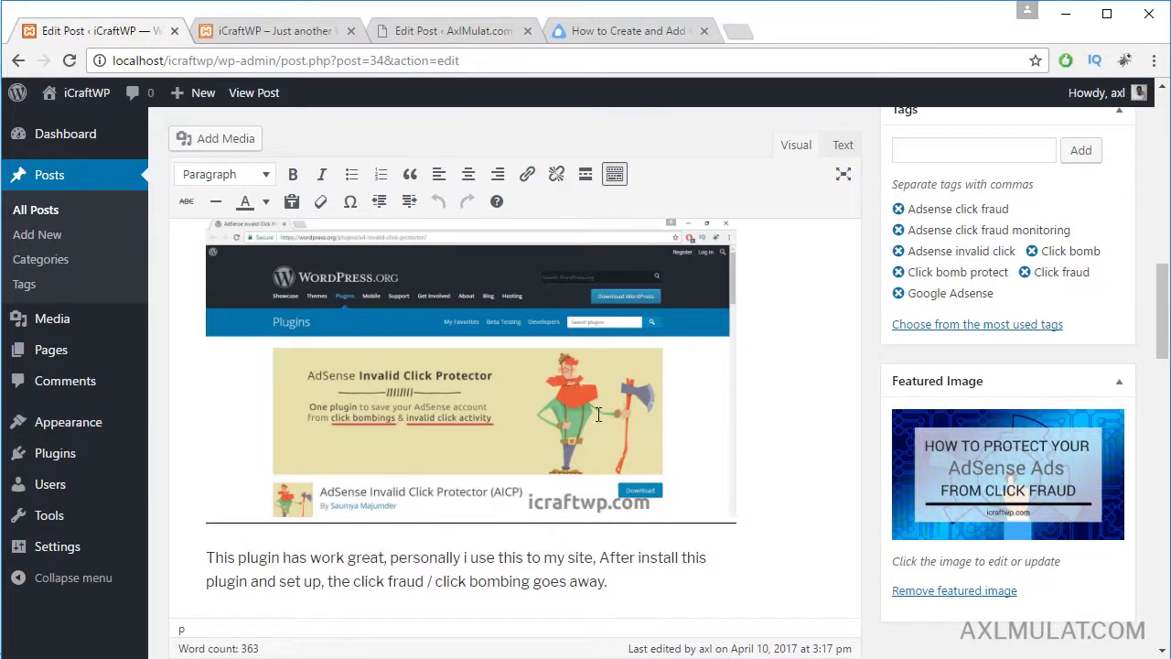
scroll(571, 476, up, 1)
Set the AICP screenshot's Link To option to Attachment Page
click(533, 472)
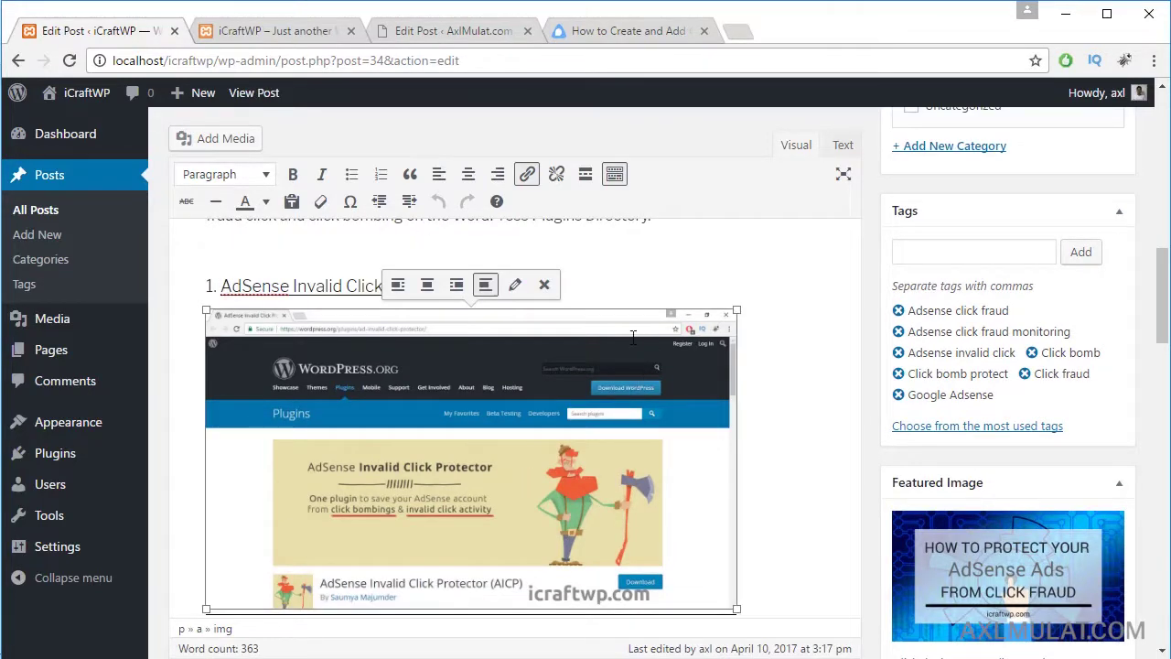
click(515, 285)
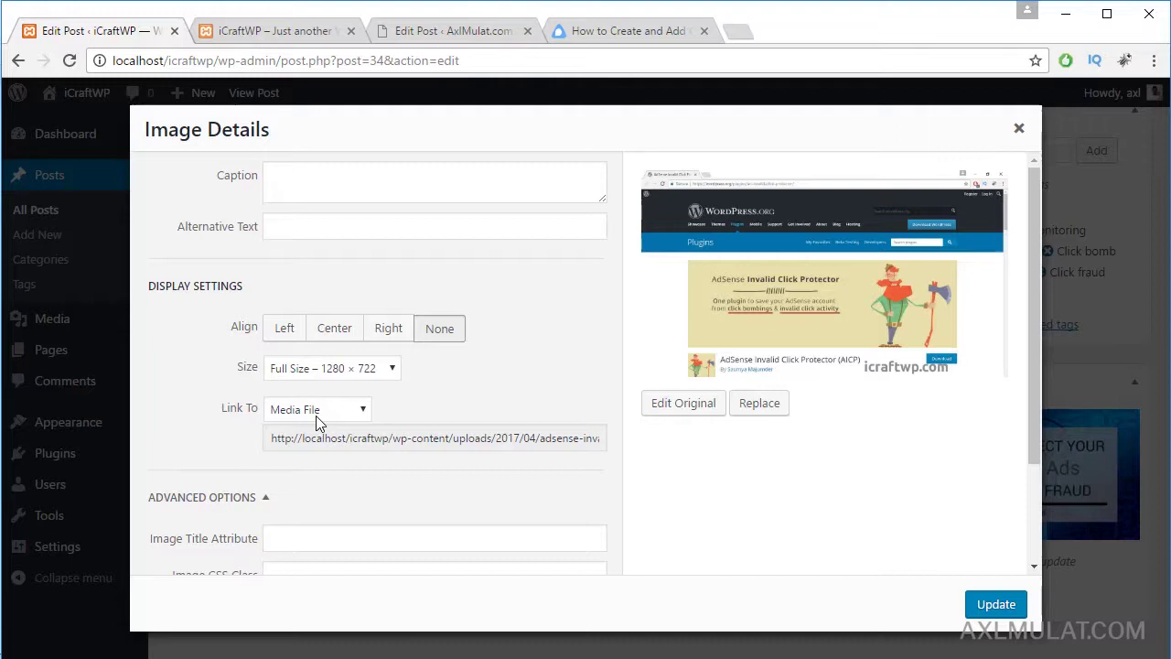
click(319, 416)
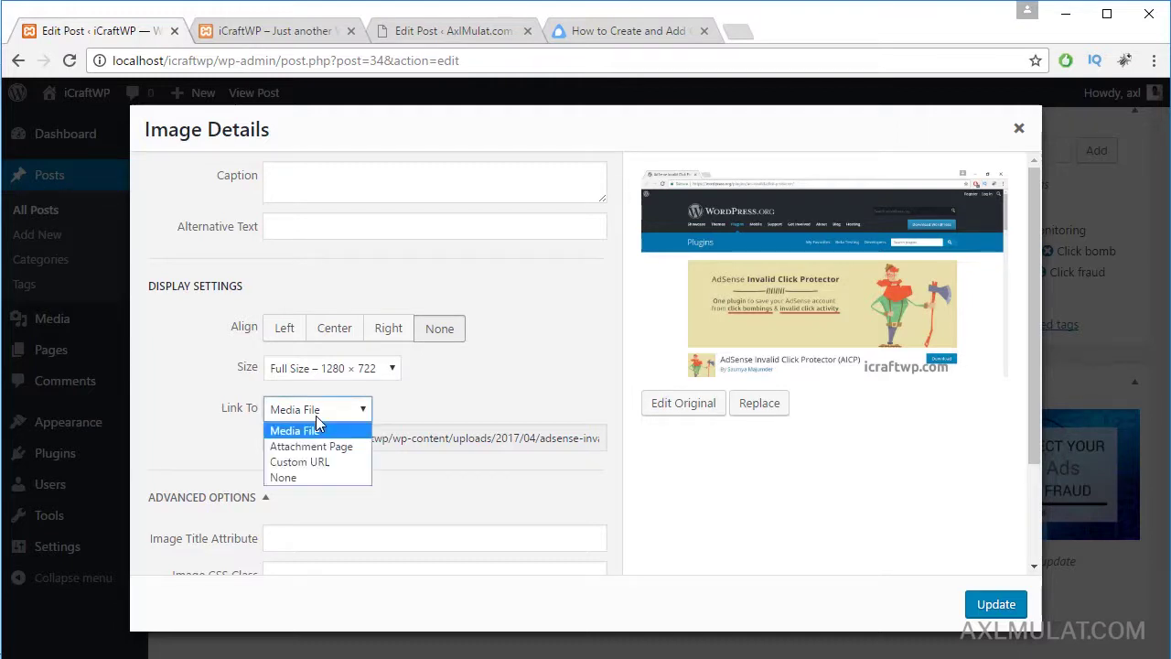
click(316, 446)
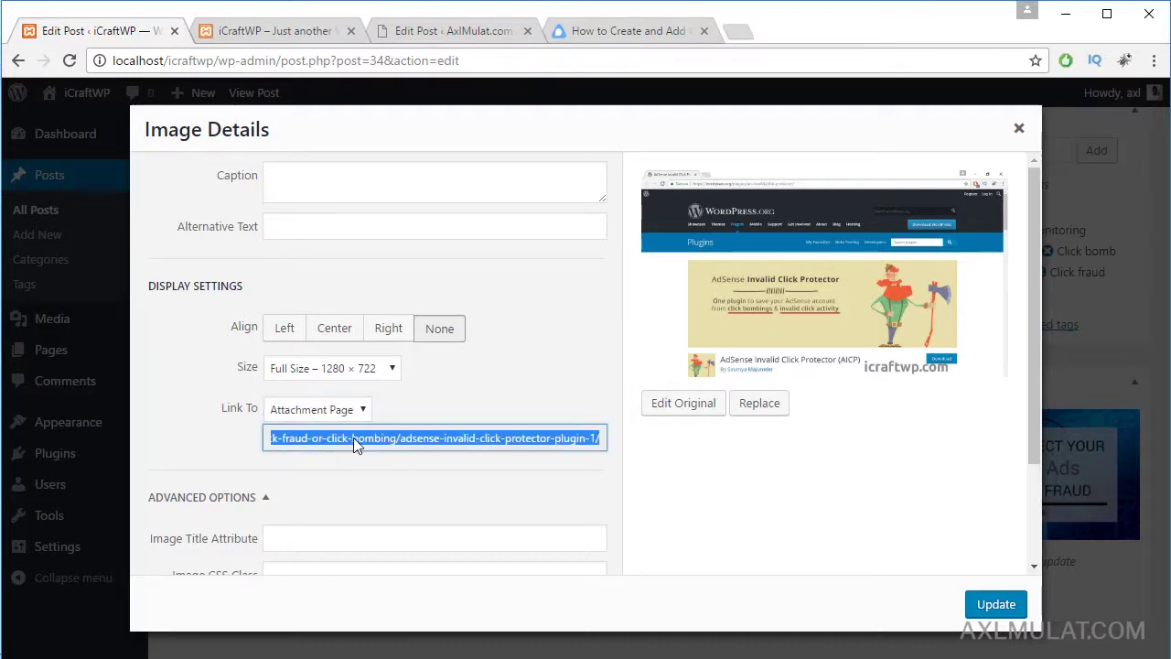
click(997, 605)
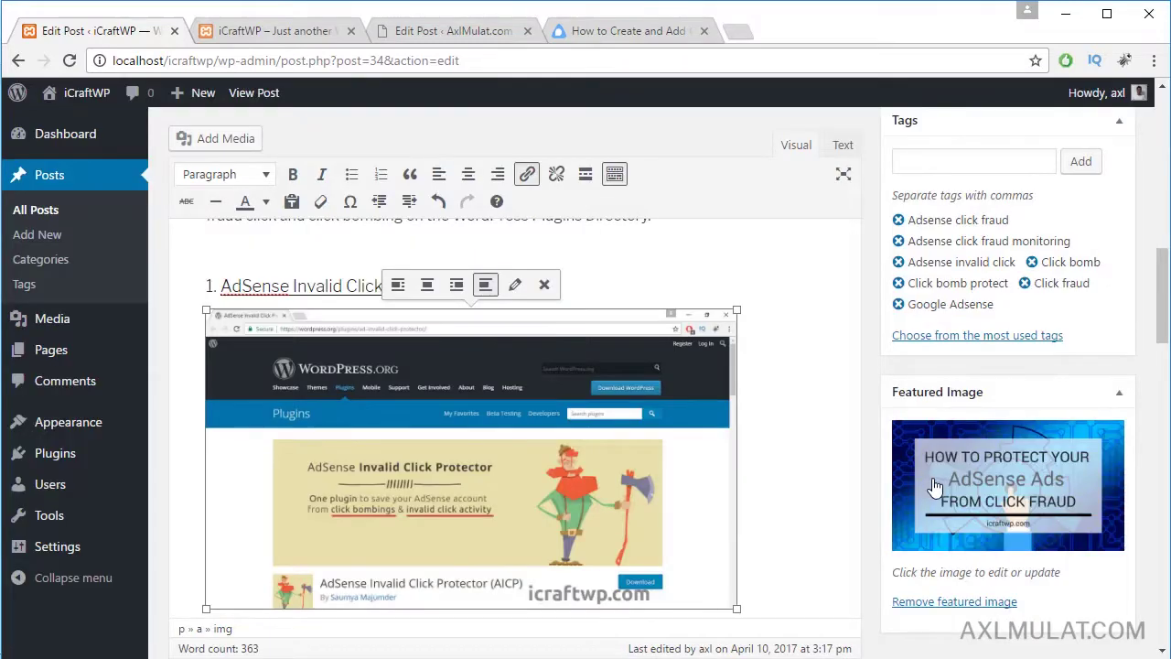
Update the post to save the new image link
scroll(945, 556, down, 3)
scroll(958, 476, up, 4)
scroll(958, 476, up, 5)
click(1092, 255)
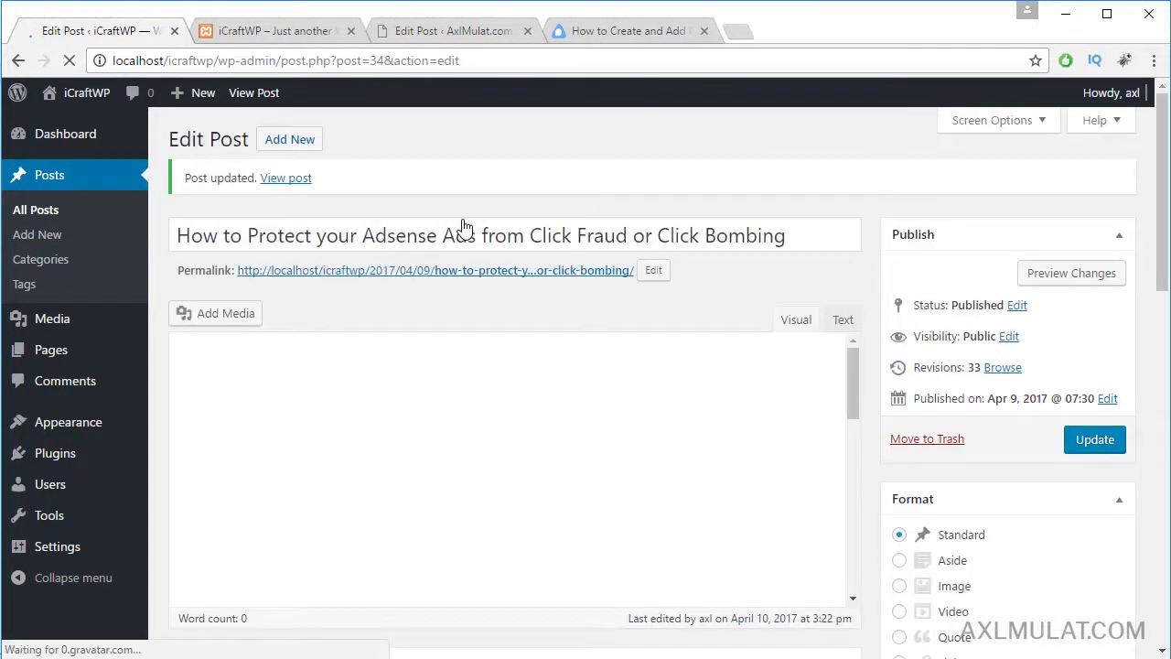
Open the live post in a new tab and click the AICP screenshot to reach its attachment page
right_click(446, 239)
click(473, 254)
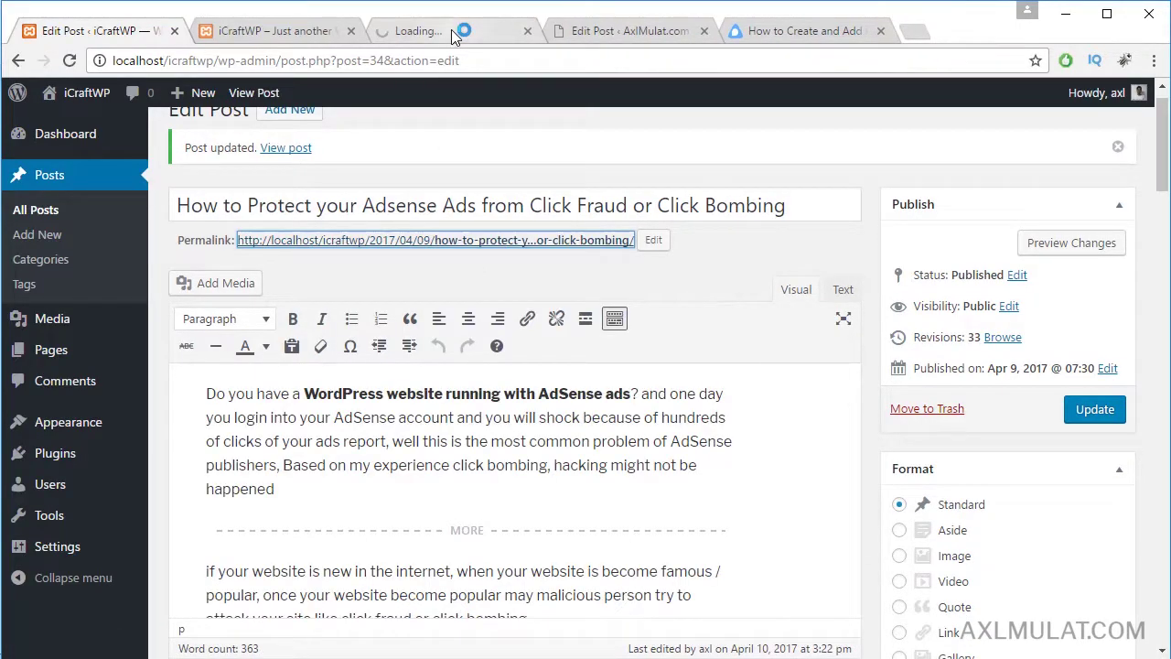
click(447, 43)
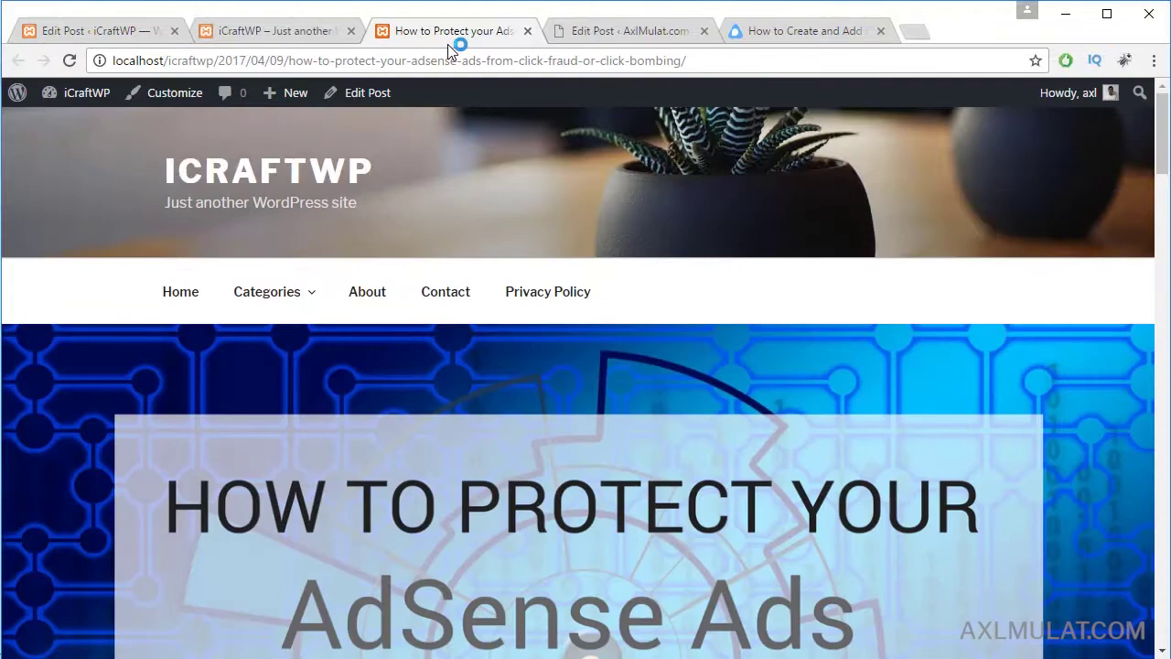
scroll(581, 439, down, 2)
scroll(583, 437, down, 12)
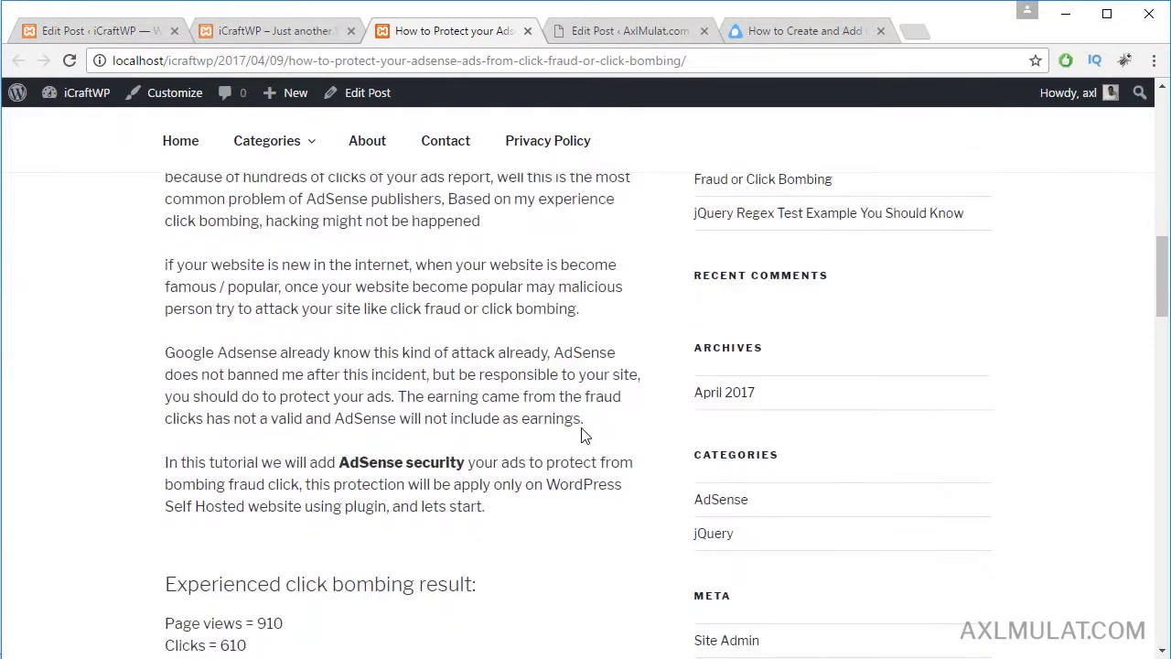
scroll(562, 391, down, 1)
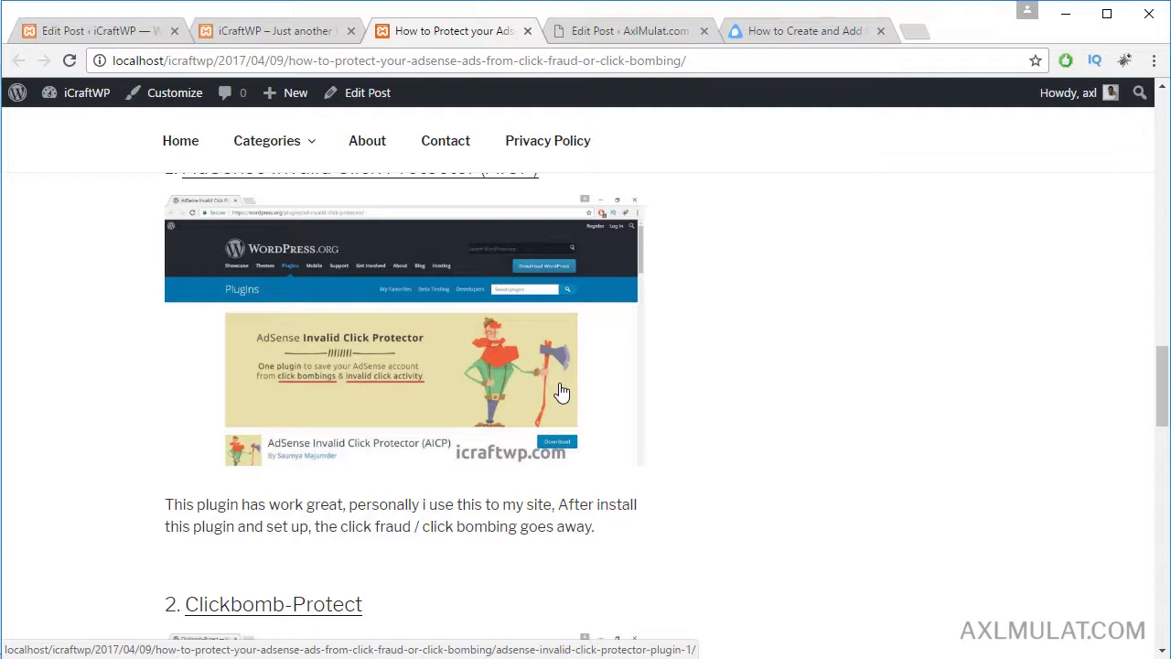
click(465, 391)
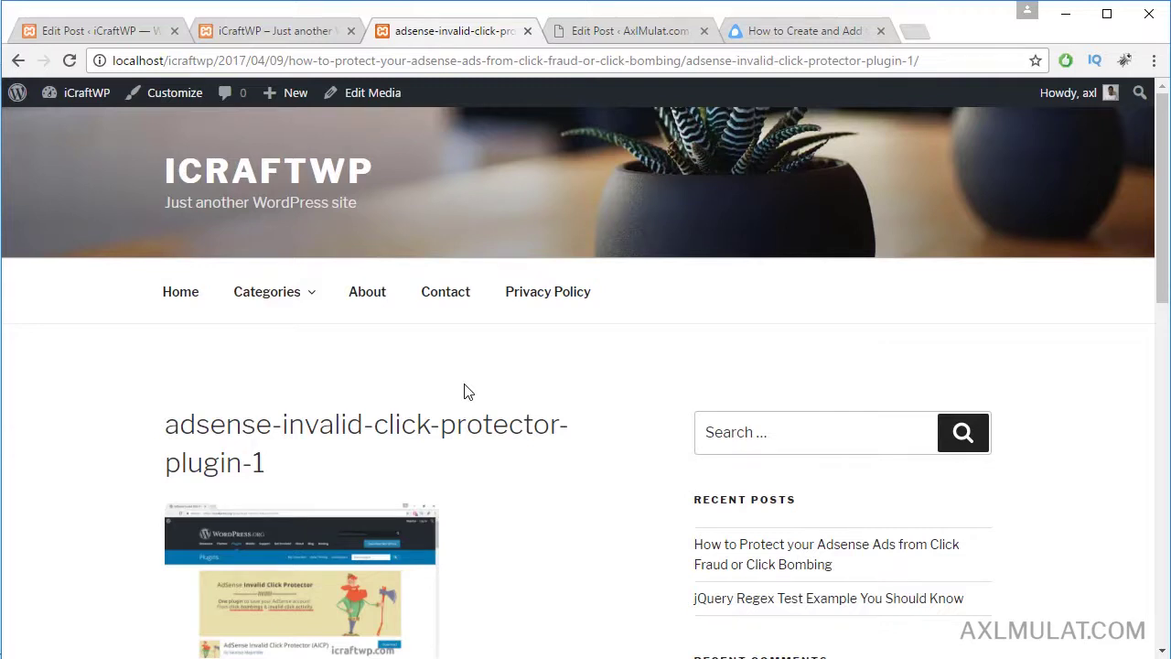
scroll(465, 392, down, 1)
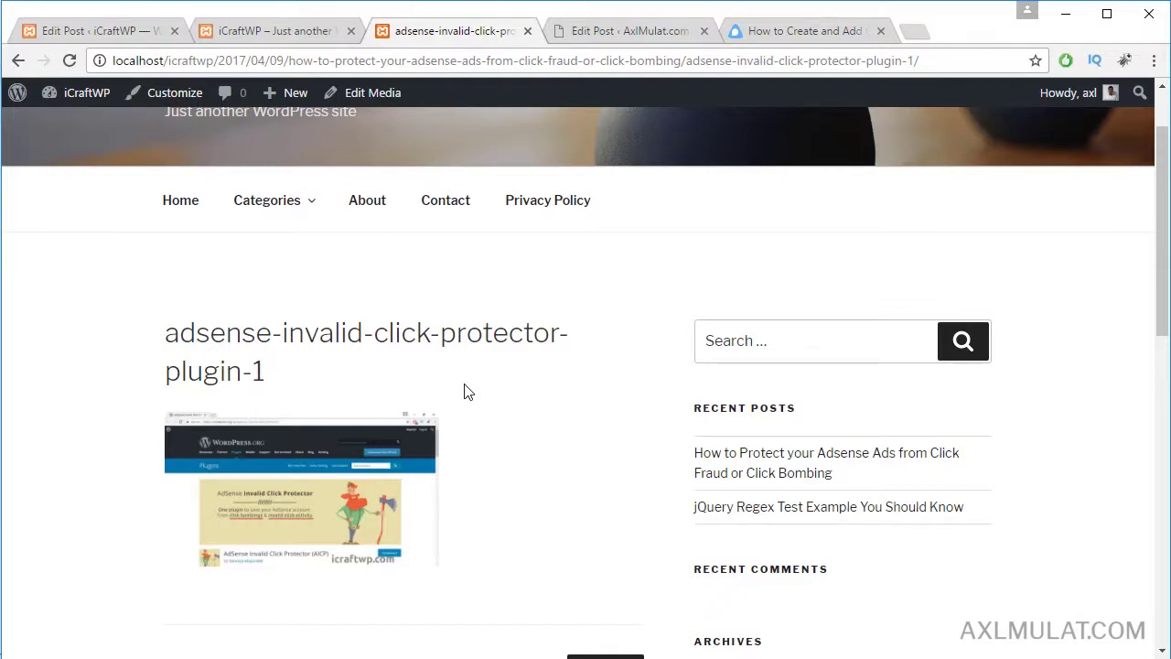
scroll(512, 366, down, 4)
scroll(512, 400, up, 5)
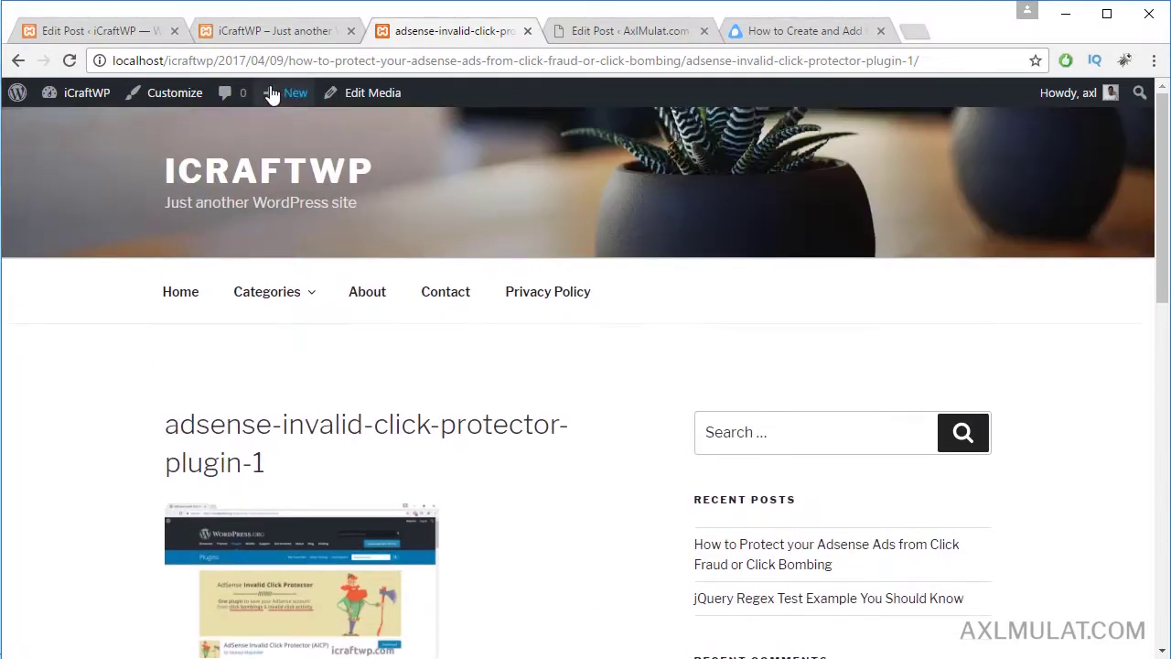
On the live post, confirm the Clickbomb-Protect screenshot opens clickbomb-protect-plugin-2.jpg directly, then go back
click(19, 61)
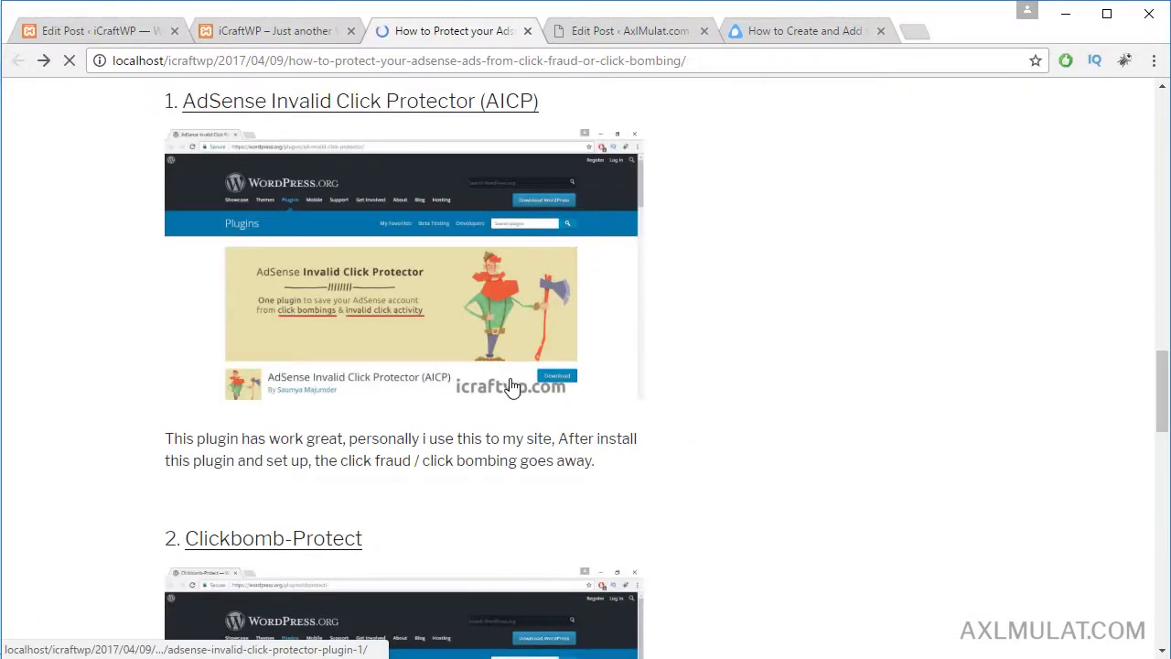
scroll(512, 389, down, 2)
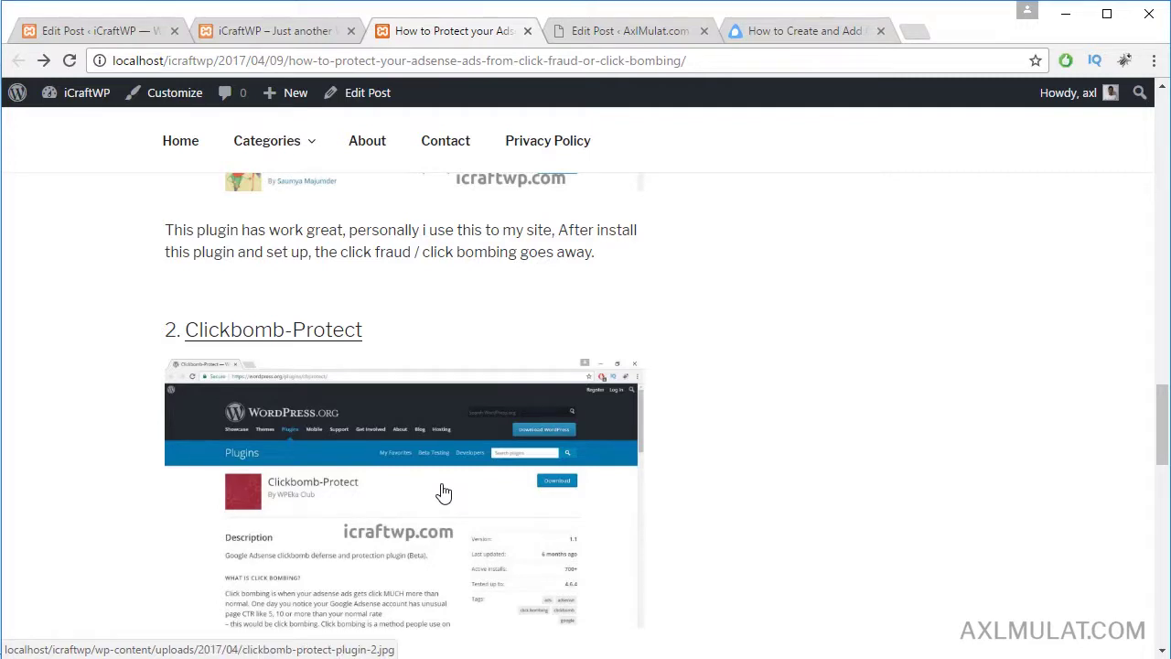
click(443, 493)
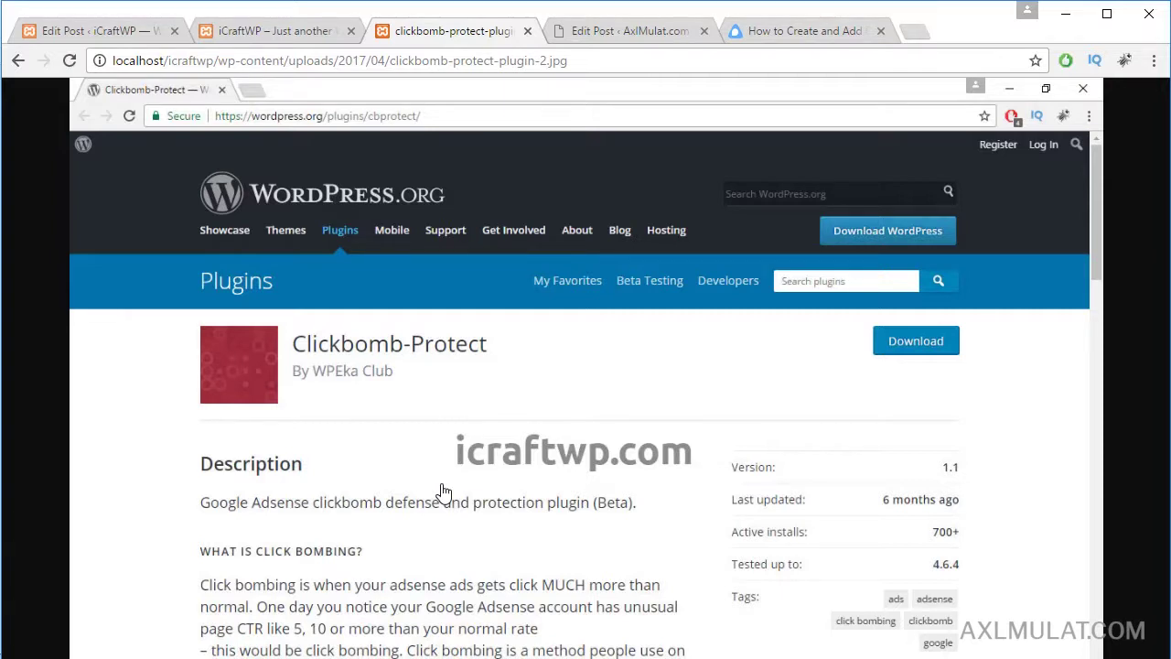
click(18, 61)
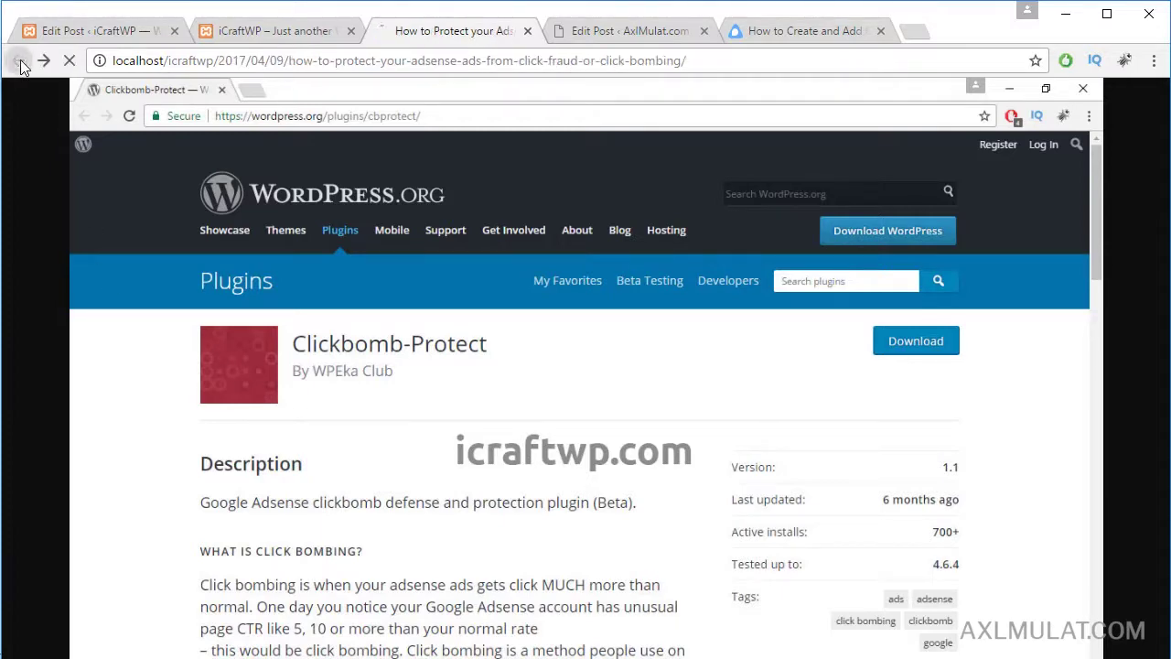
In the post editor, scroll down and select the AdSense Invalid Click Protector screenshot
click(121, 30)
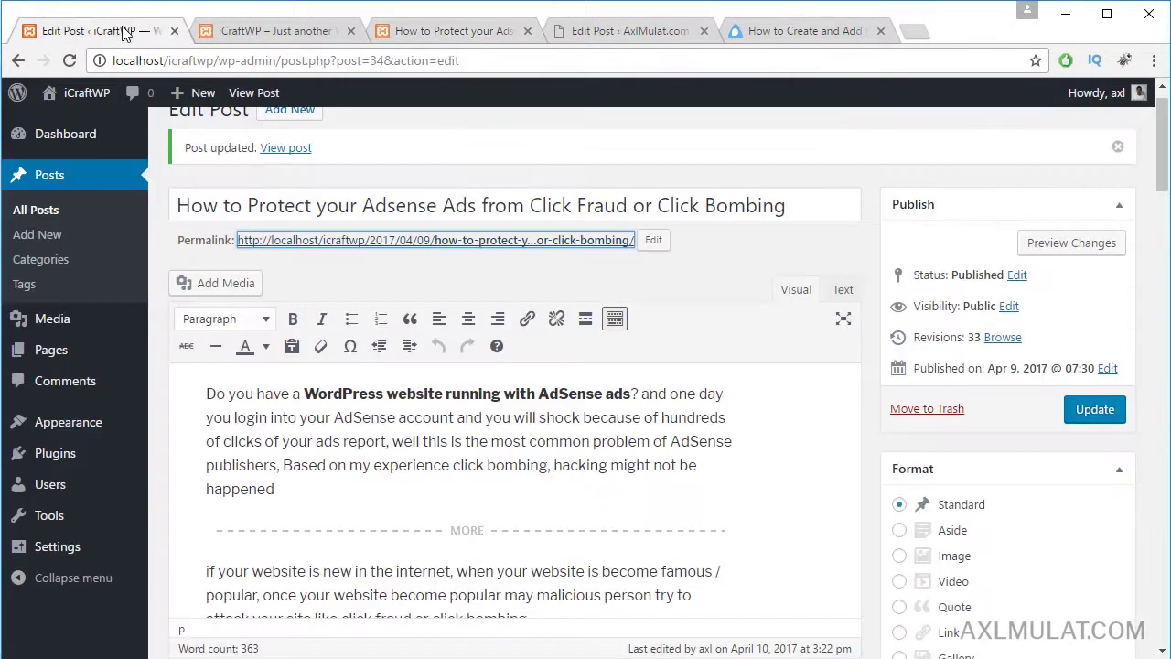
scroll(693, 312, down, 10)
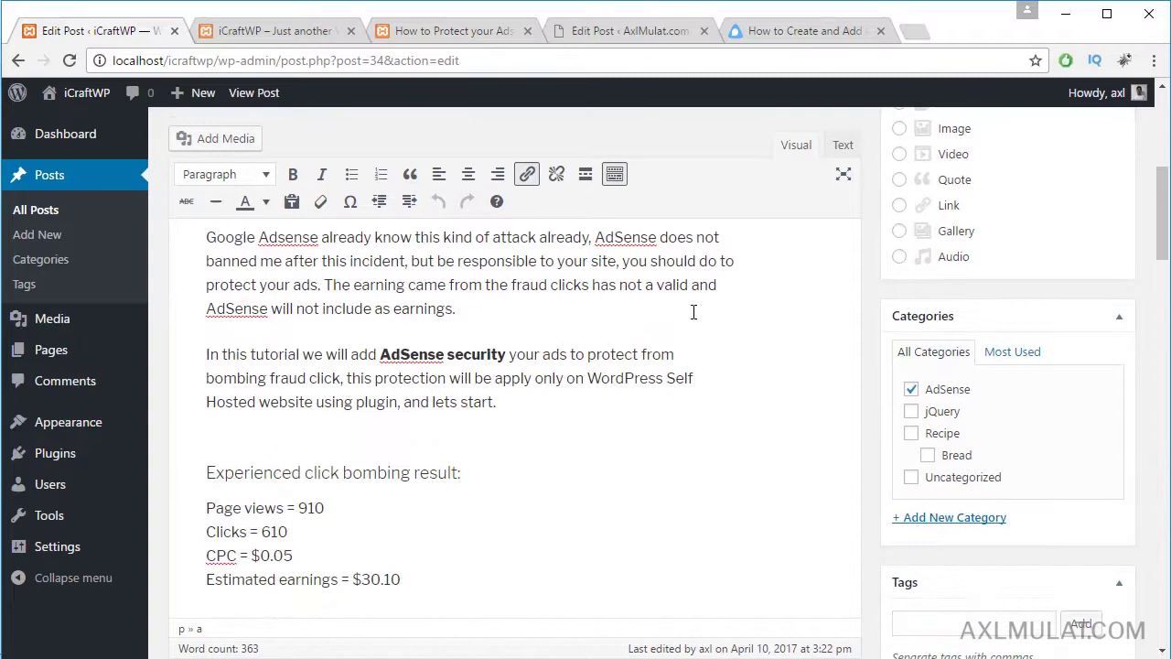
scroll(693, 312, down, 2)
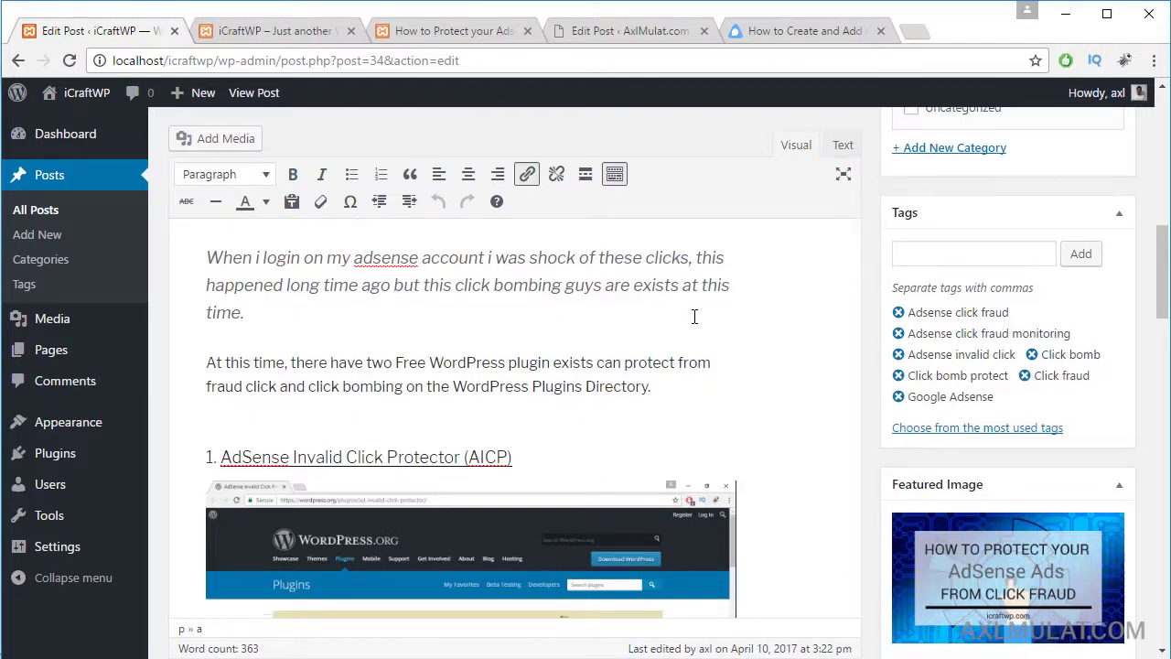
scroll(624, 398, down, 2)
click(624, 398)
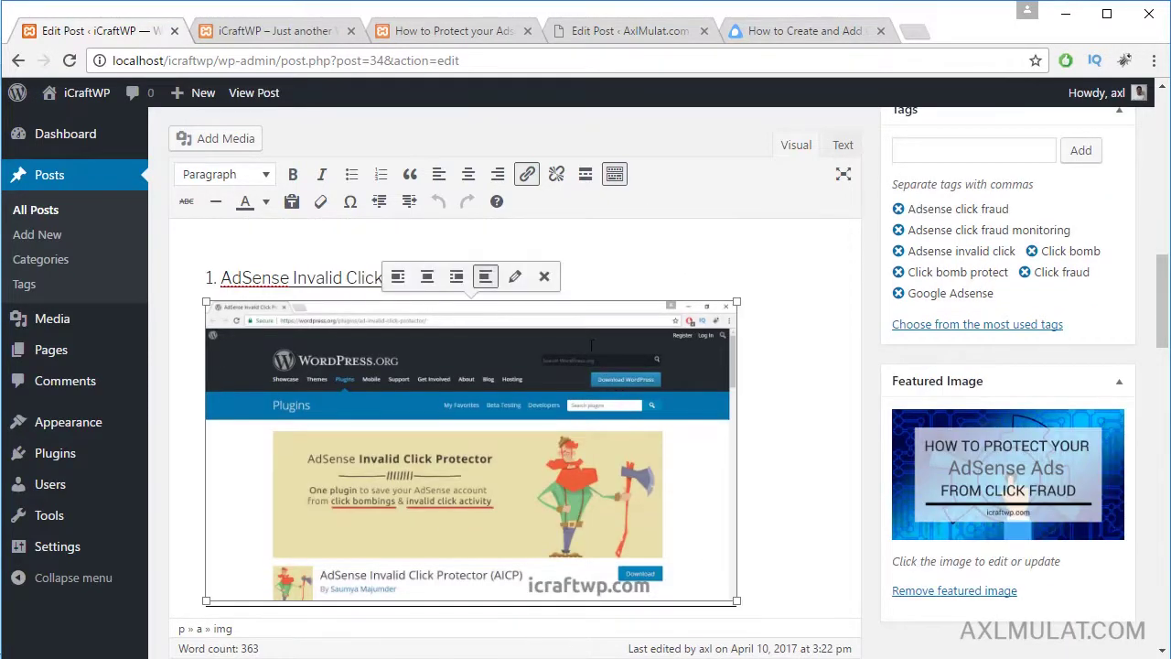
Relink the AICP screenshot to its Media File at Full Size and update the post
click(516, 277)
click(377, 375)
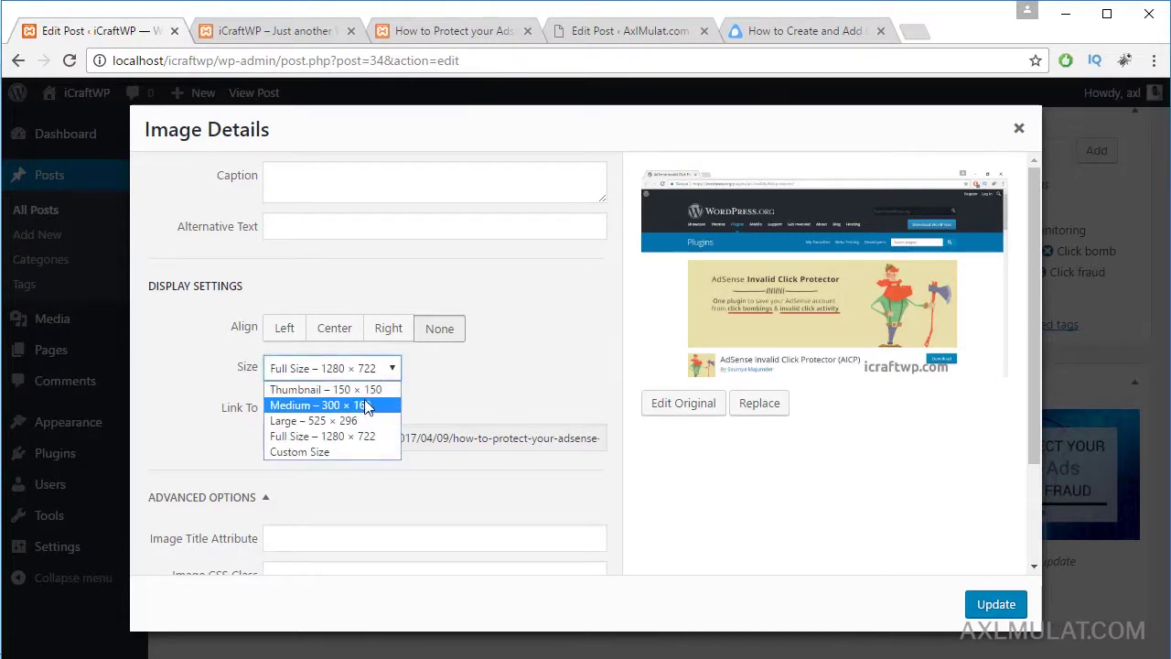
click(440, 411)
click(360, 409)
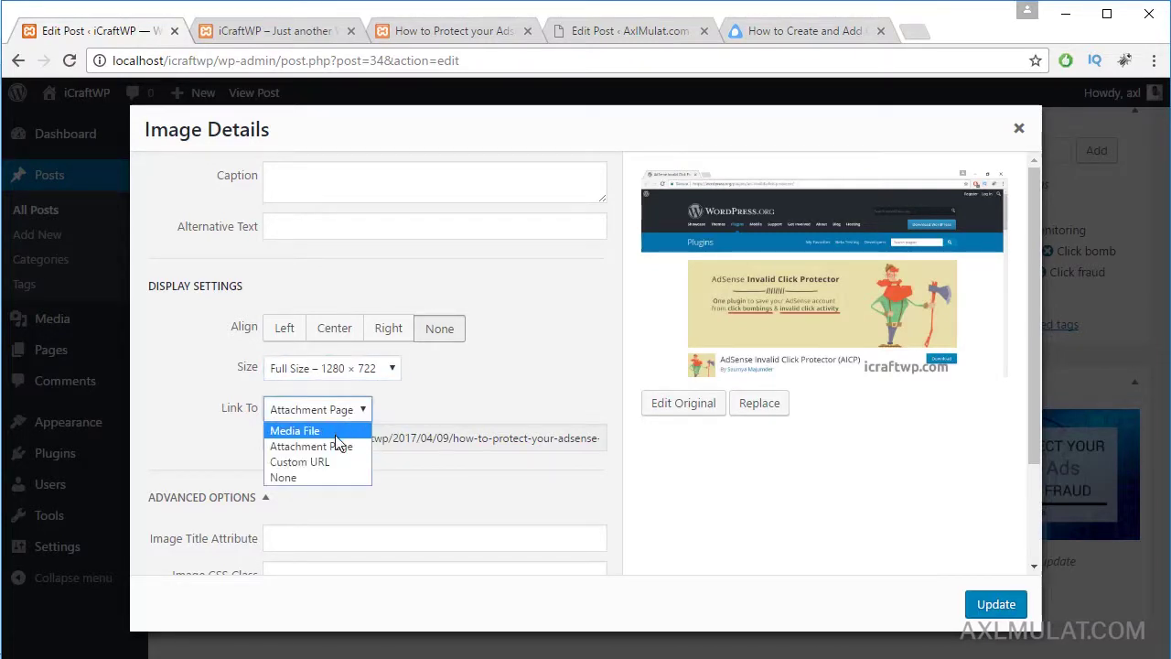
click(336, 432)
click(986, 608)
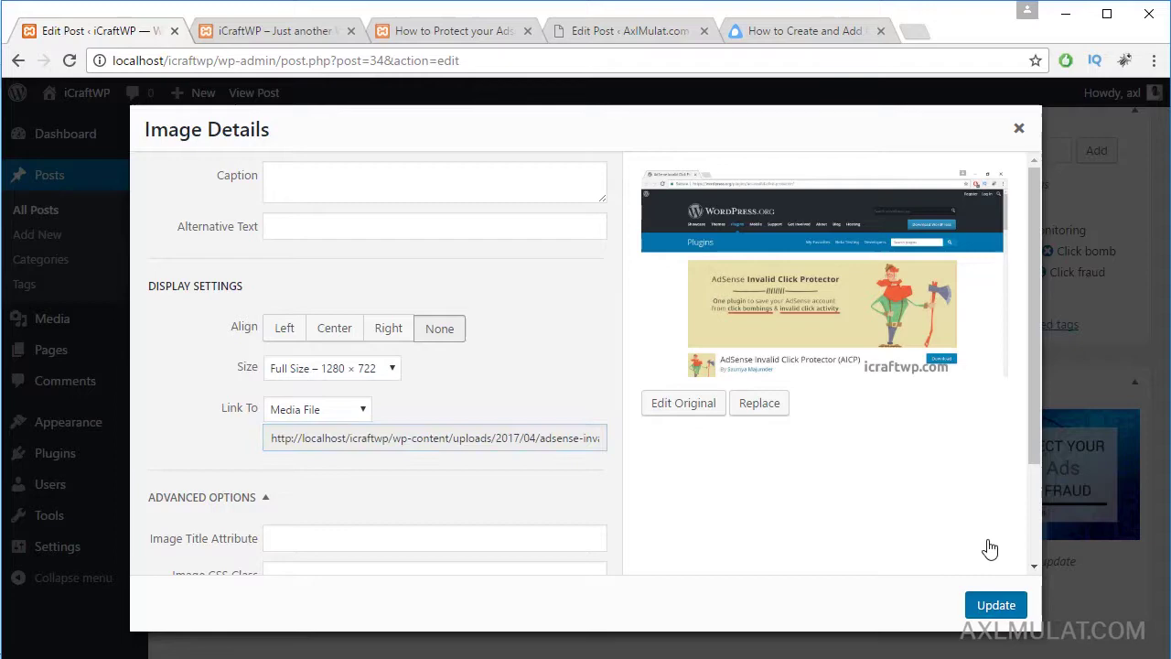
scroll(1003, 458, up, 10)
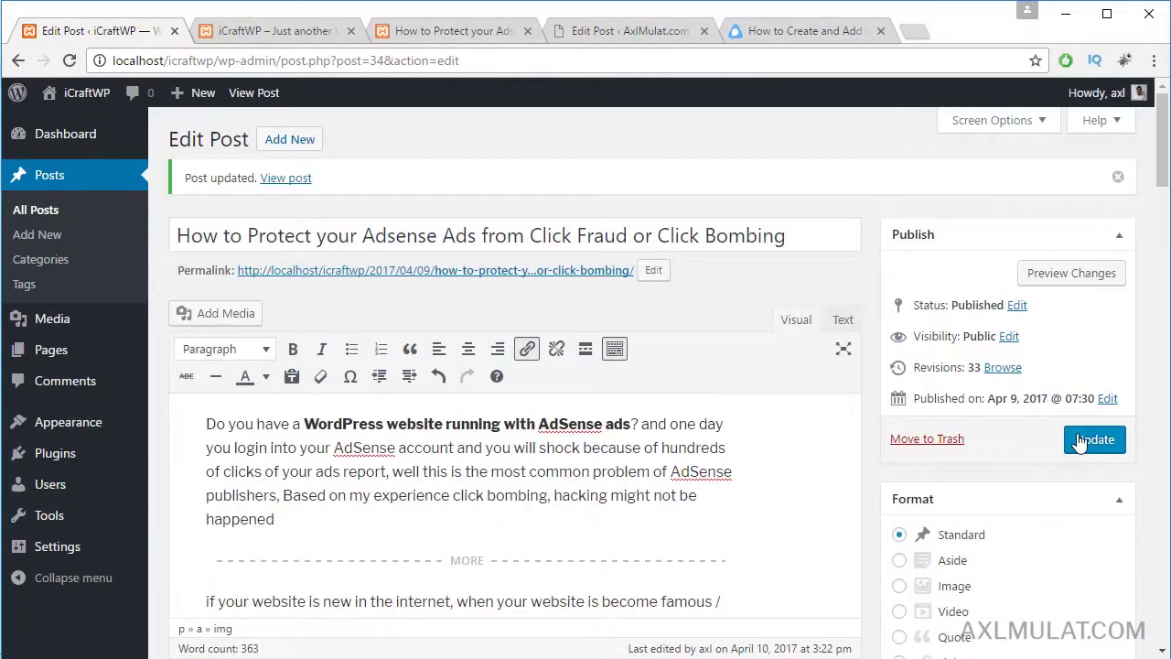
click(1094, 439)
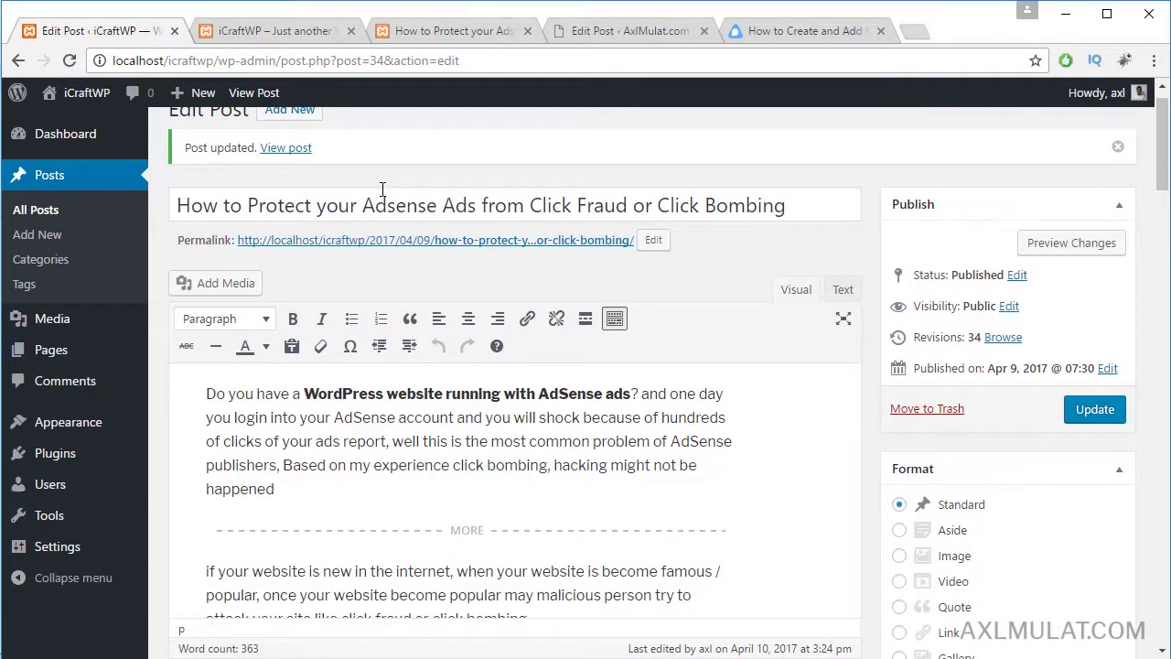
On the live robots.txt post, click the Blogger screenshot to open adding-custom-robots-txt-to-blogger-admin.jpg
click(779, 33)
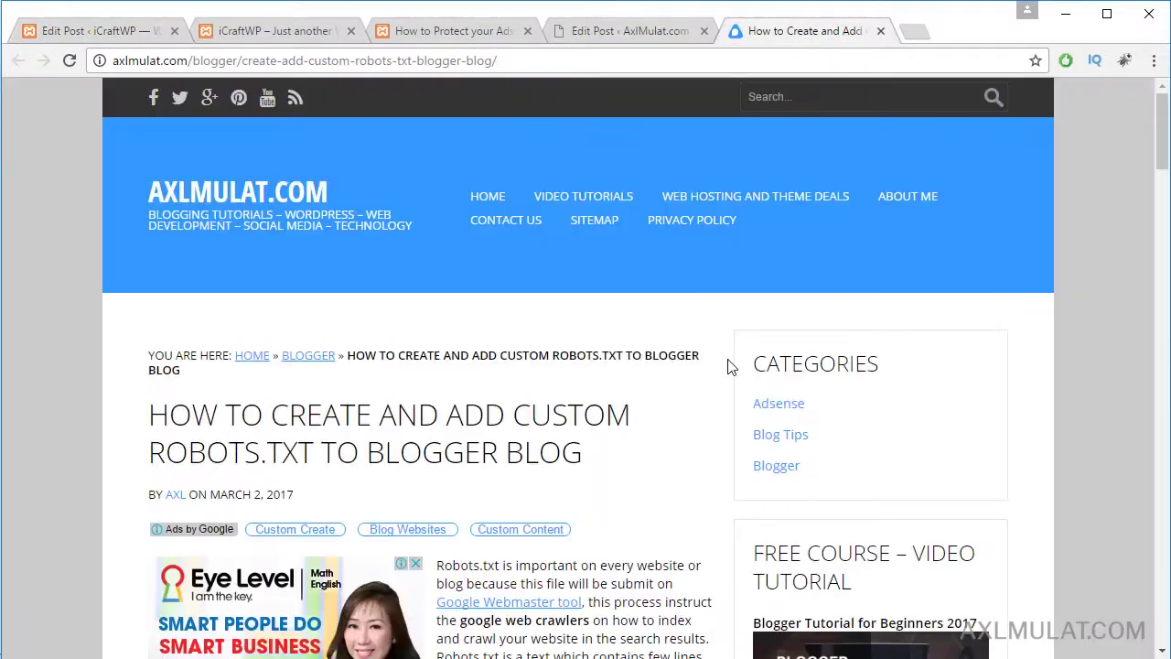
scroll(655, 533, down, 12)
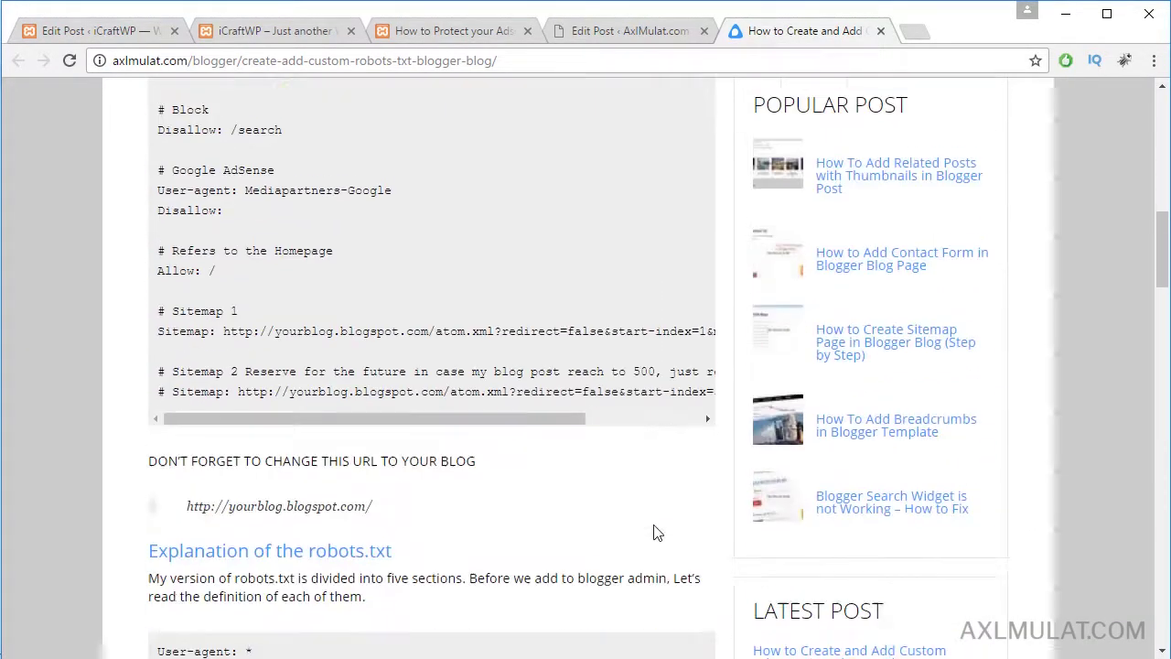
scroll(655, 533, down, 15)
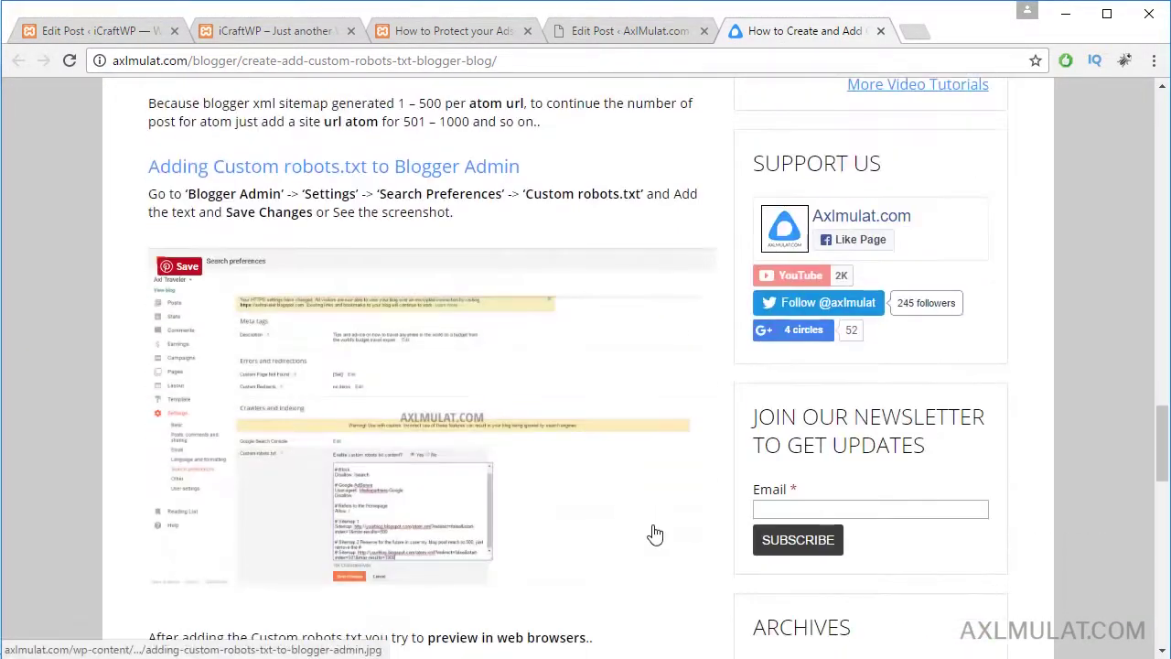
click(479, 437)
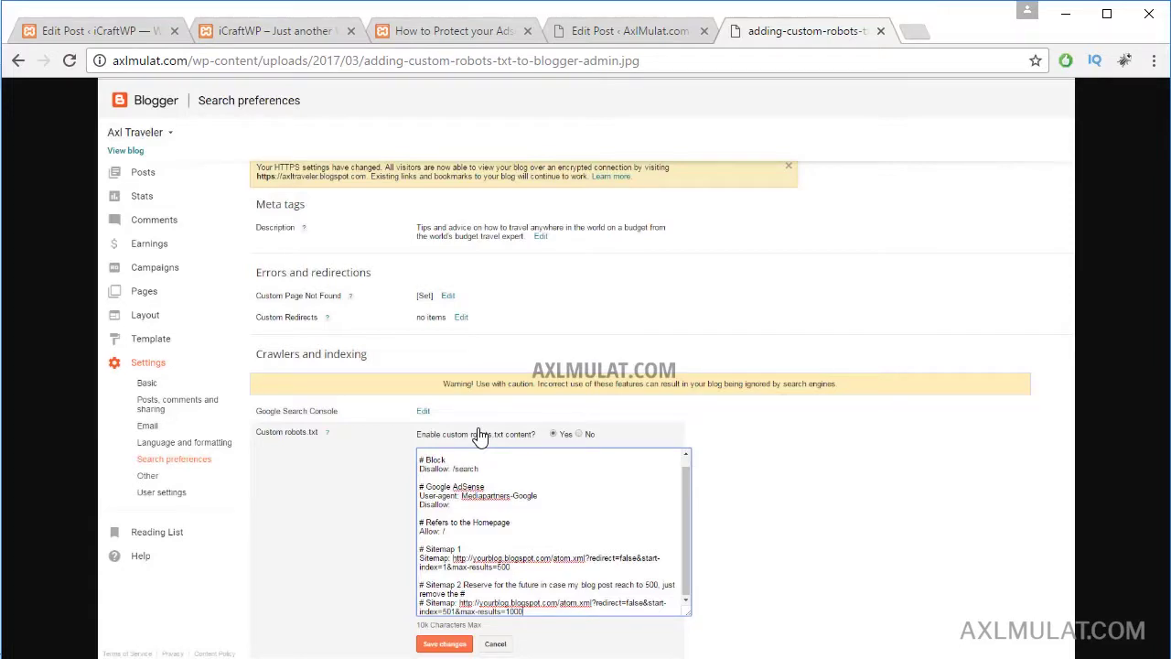
In the robots.txt post editor, select the Blogger screenshot
click(613, 32)
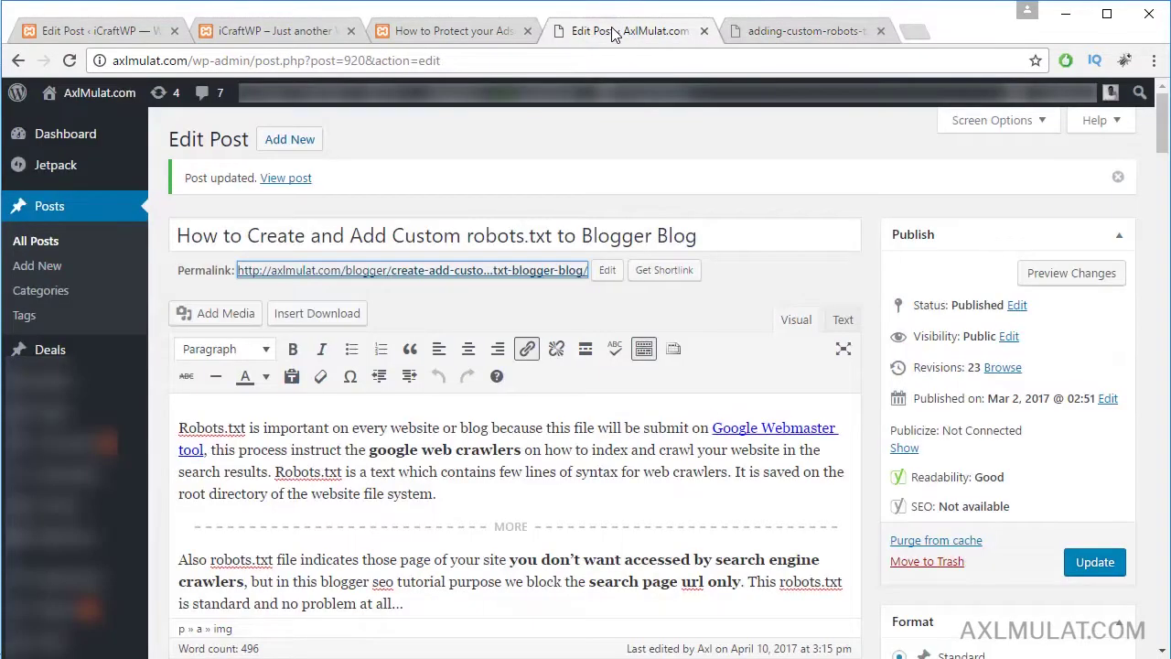
scroll(760, 491, down, 7)
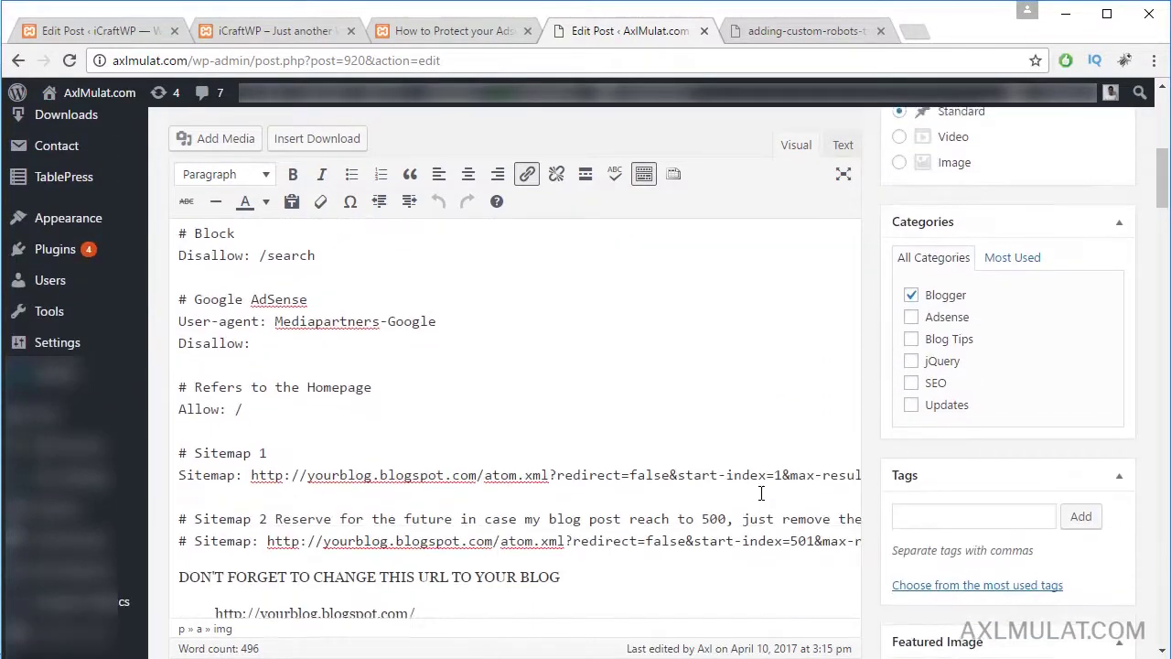
scroll(760, 492, down, 10)
click(582, 463)
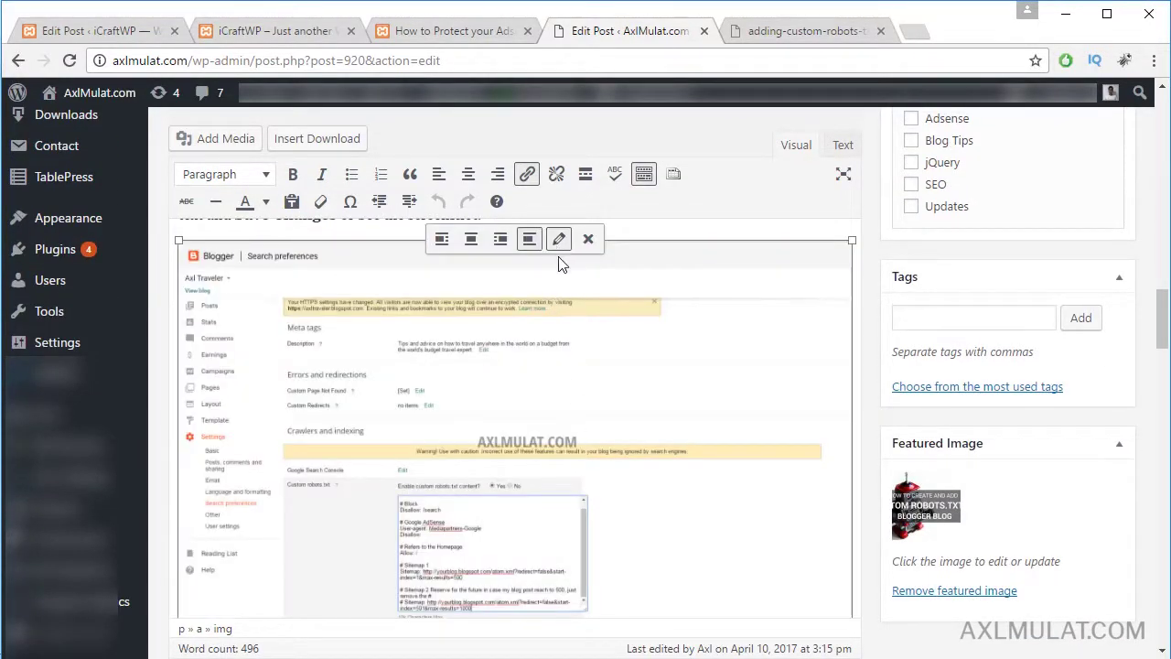
Set the Blogger screenshot's Link To option to Attachment Page
click(559, 241)
click(330, 415)
click(327, 447)
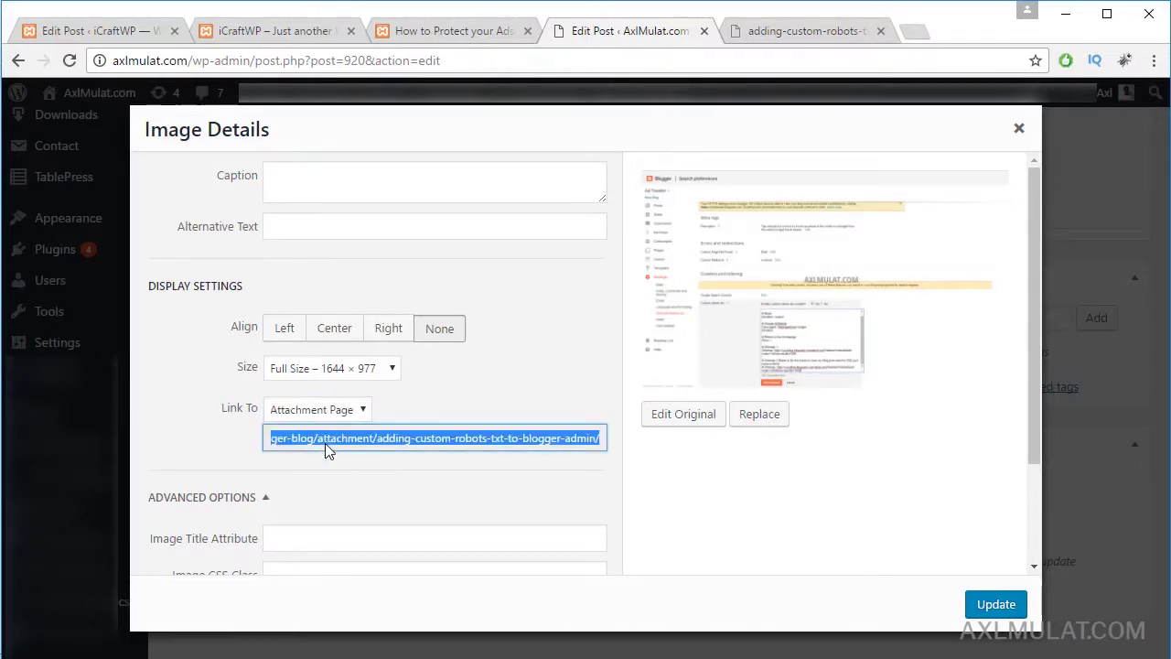
click(996, 605)
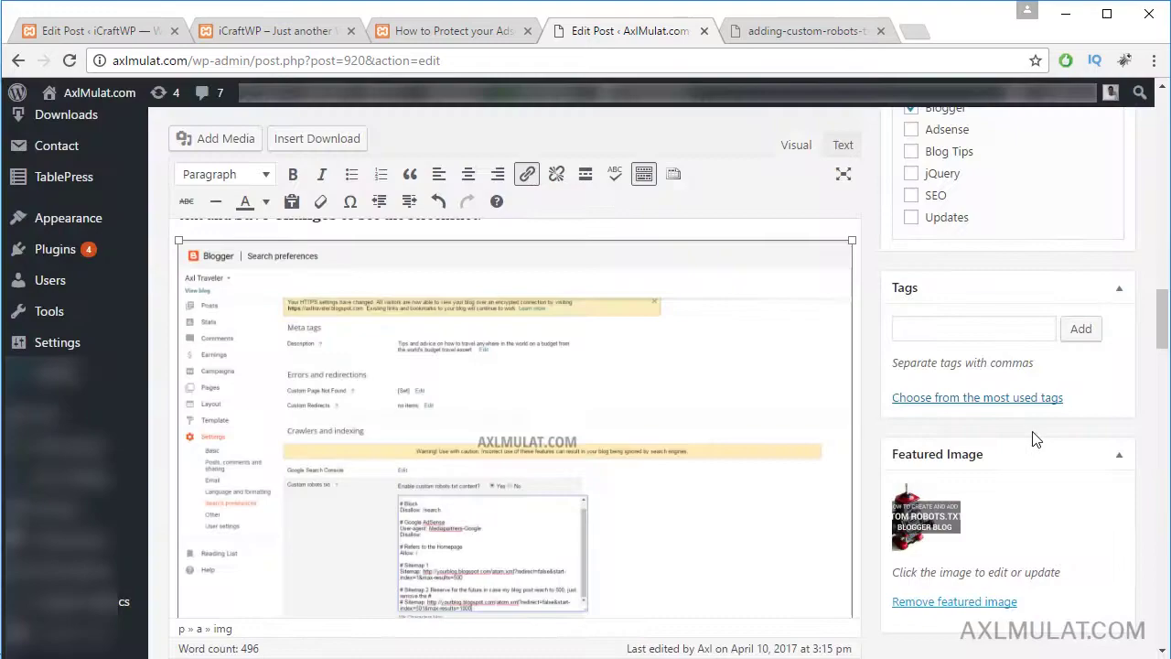
Update the robots.txt post to save the change
scroll(1059, 438, up, 5)
scroll(1061, 444, up, 1)
click(1090, 474)
Go back from the image file to the robots.txt article and reload it once the editor has saved
click(796, 32)
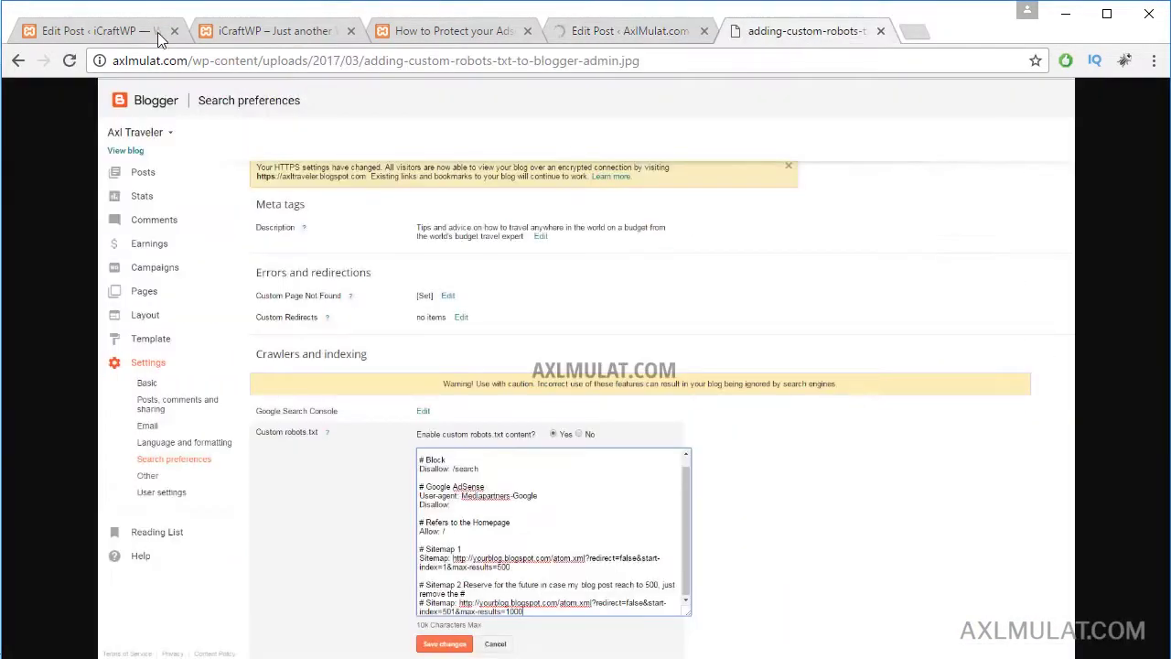
click(18, 61)
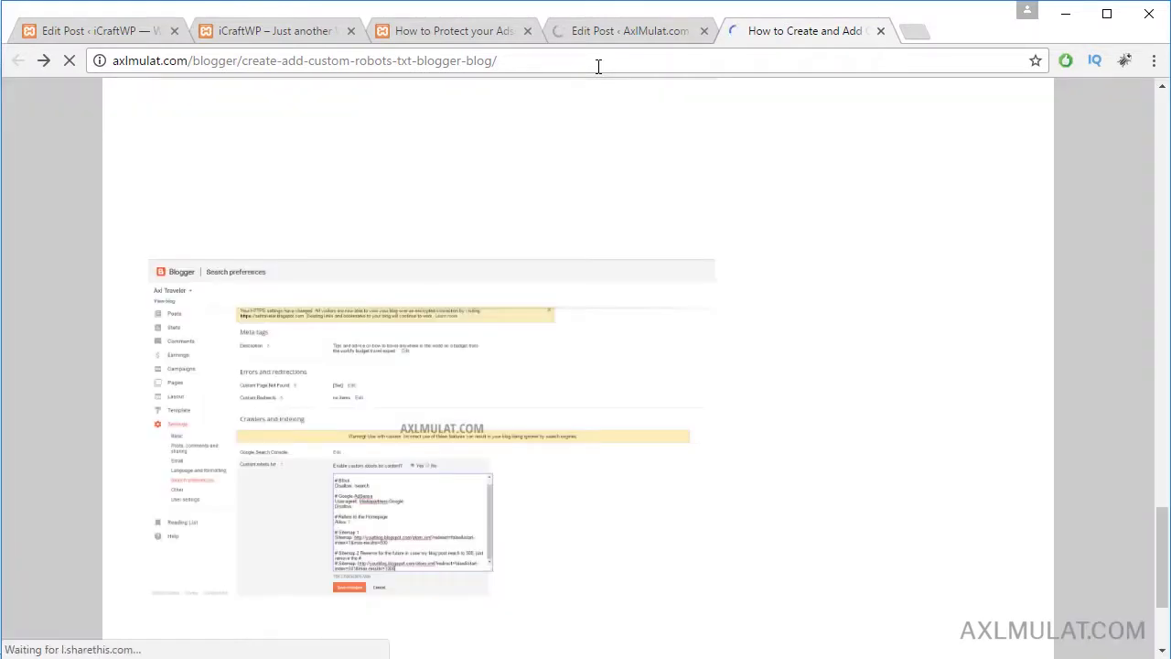
click(599, 62)
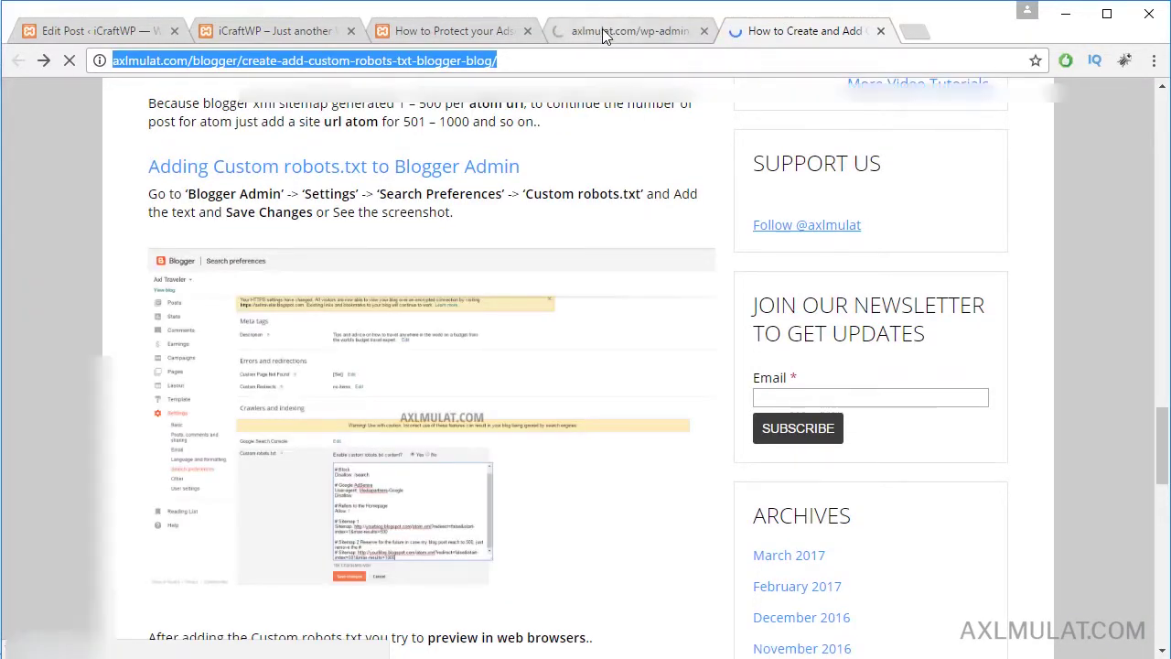
click(599, 31)
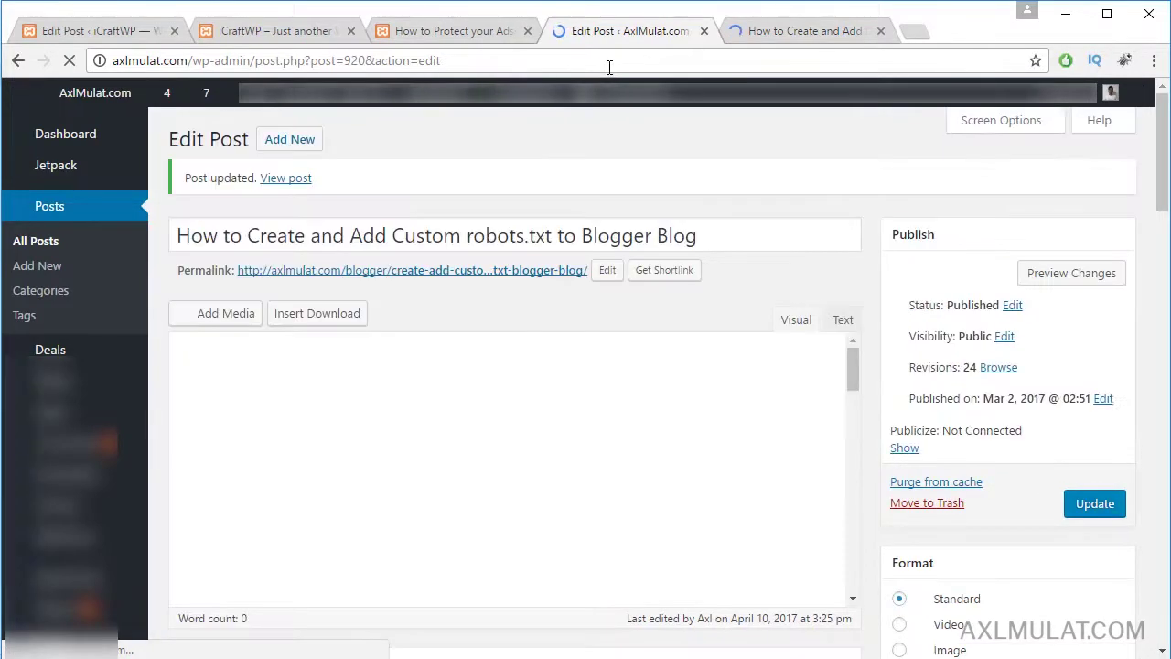
click(773, 32)
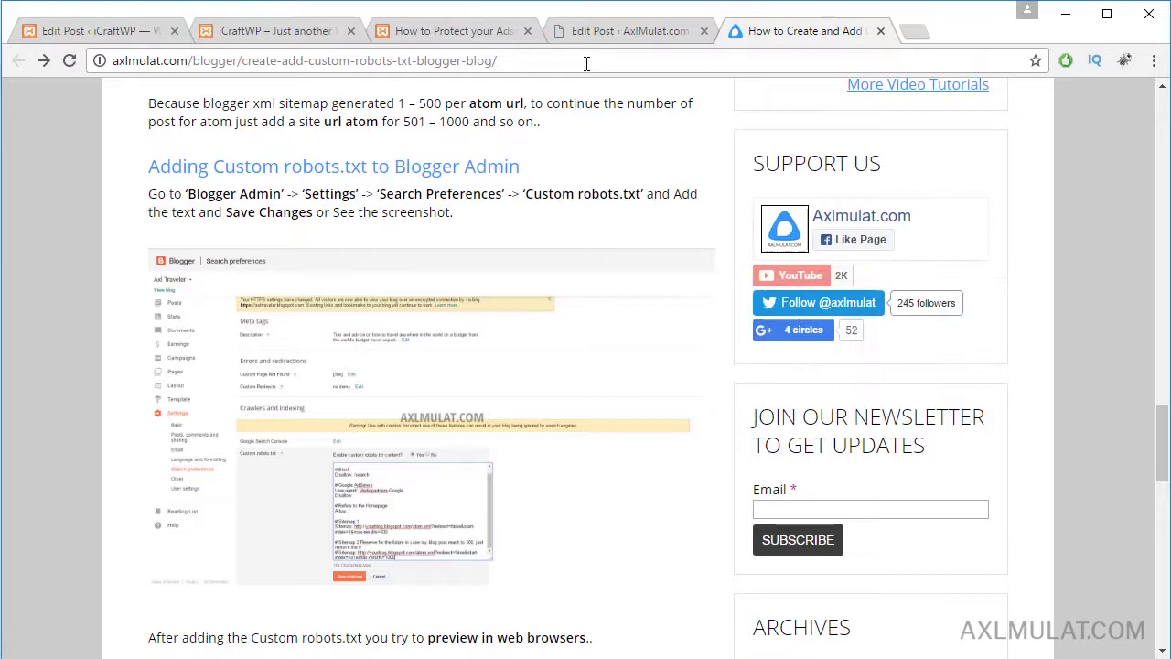
Open the Blogger screenshot's attachment page and scroll through it, then switch to the iCraftWP site
click(482, 328)
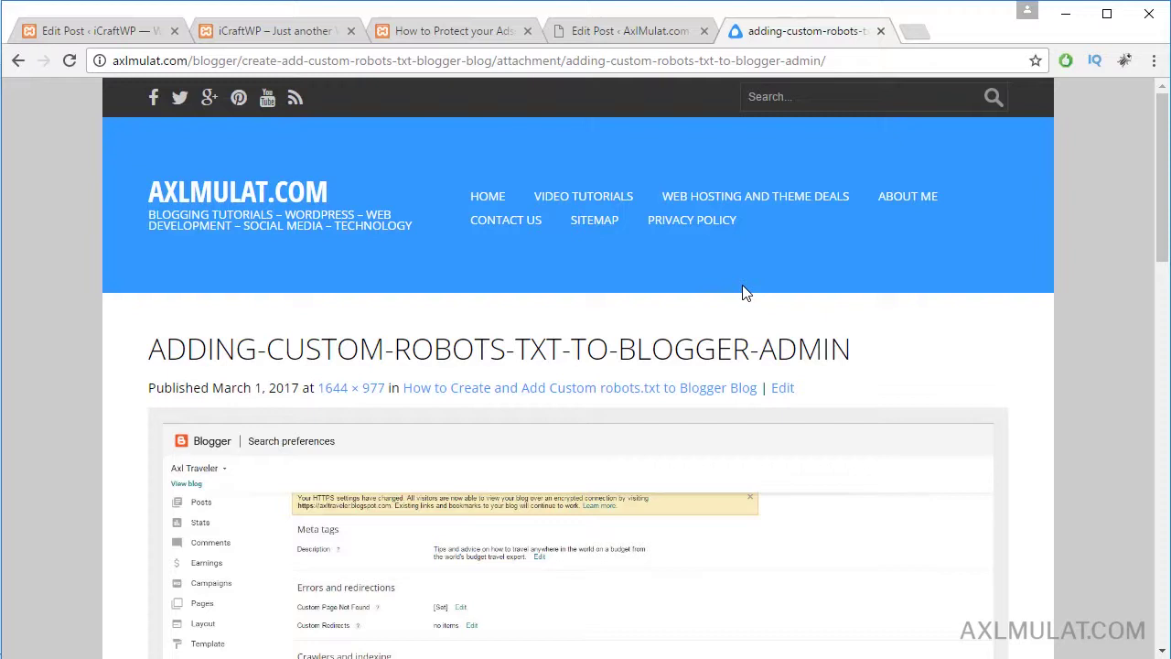
scroll(702, 369, down, 1)
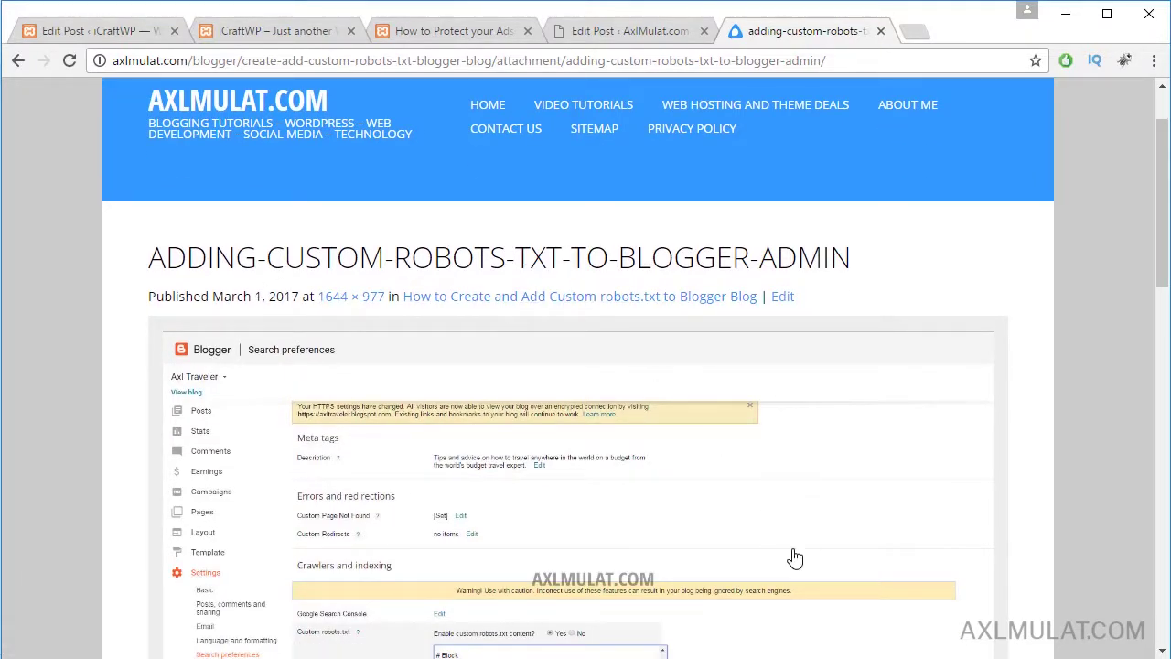
scroll(792, 558, down, 1)
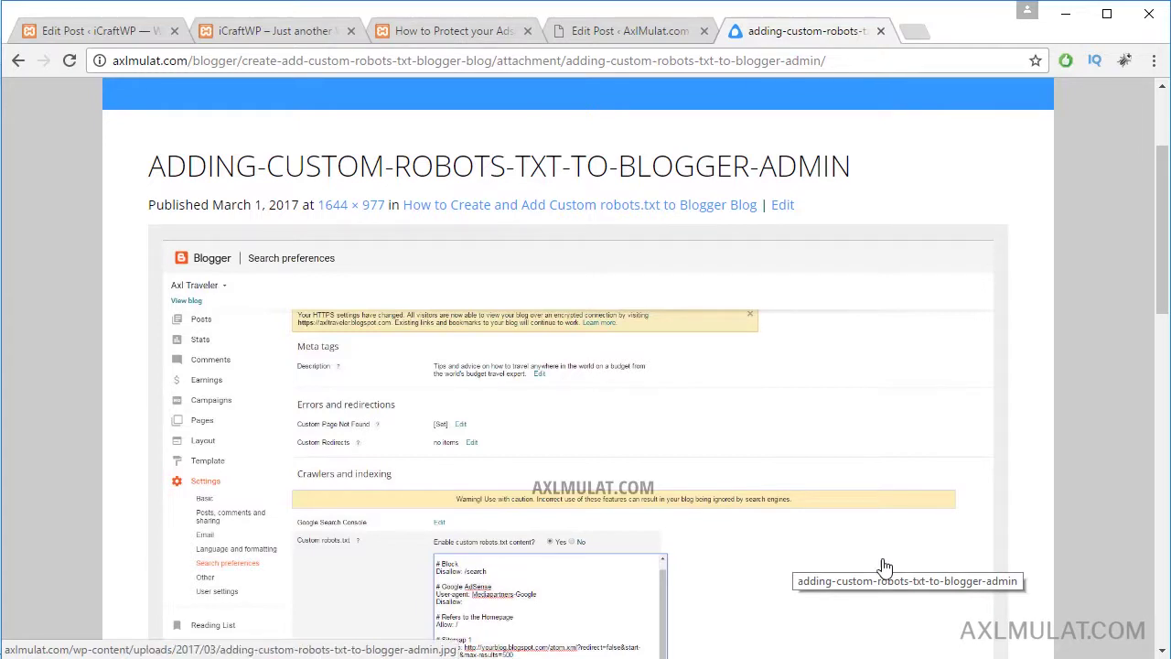
scroll(886, 569, down, 1)
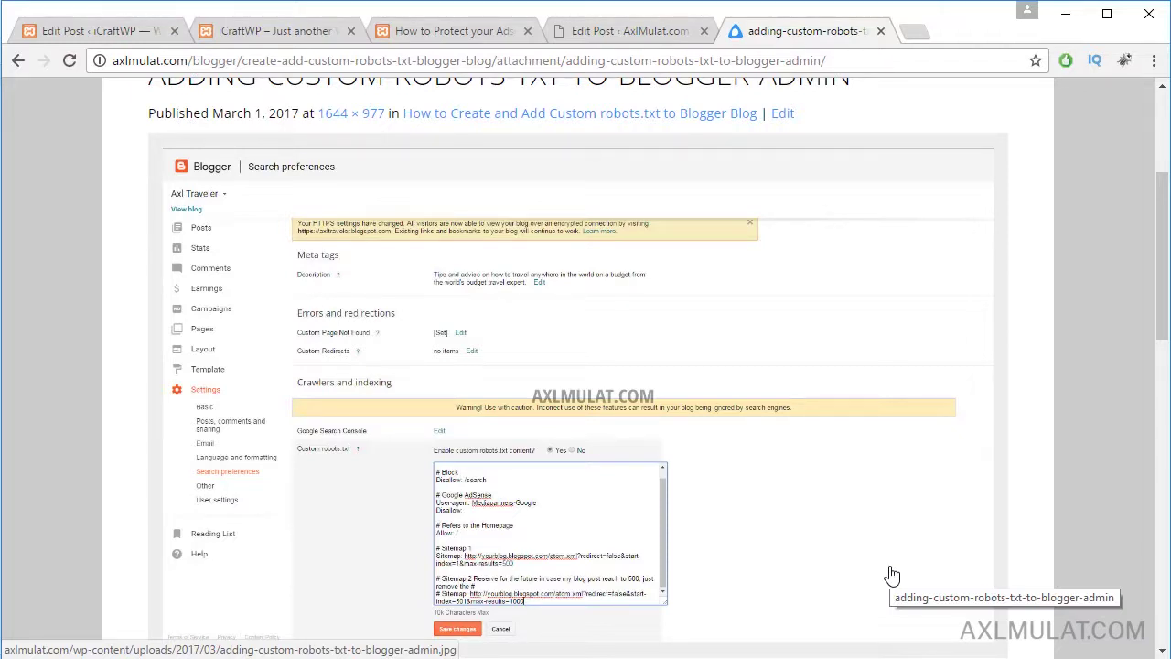
click(285, 33)
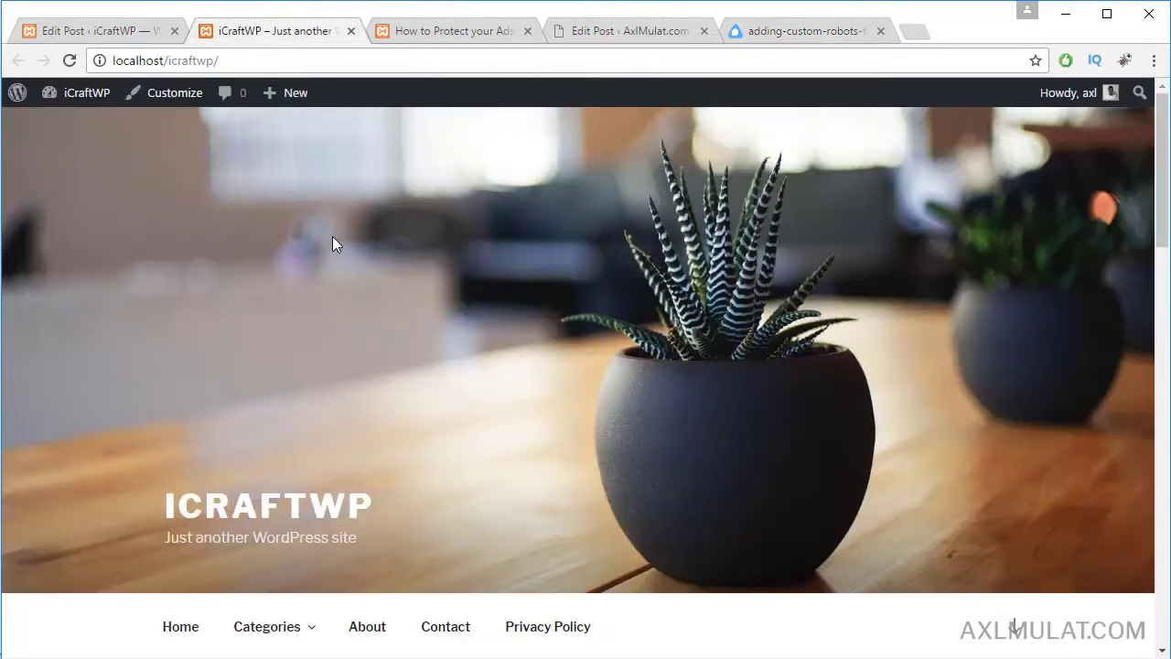